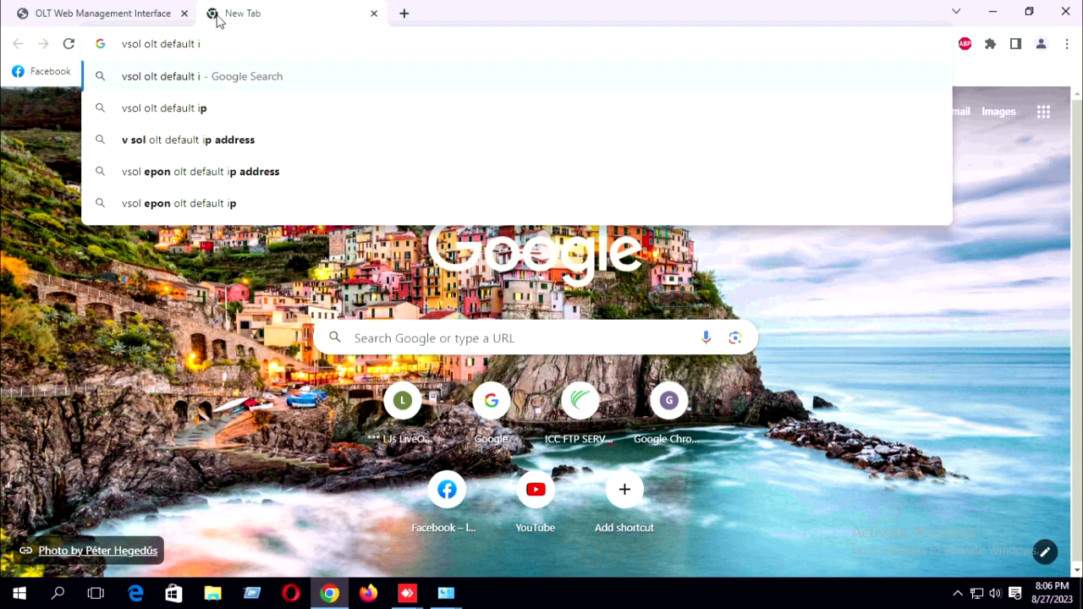
# Search Google for "vsol epon olt default password" and open the article "V-SOL GPON OLT Basics and Configuration"
pyautogui.press('BackSpace')
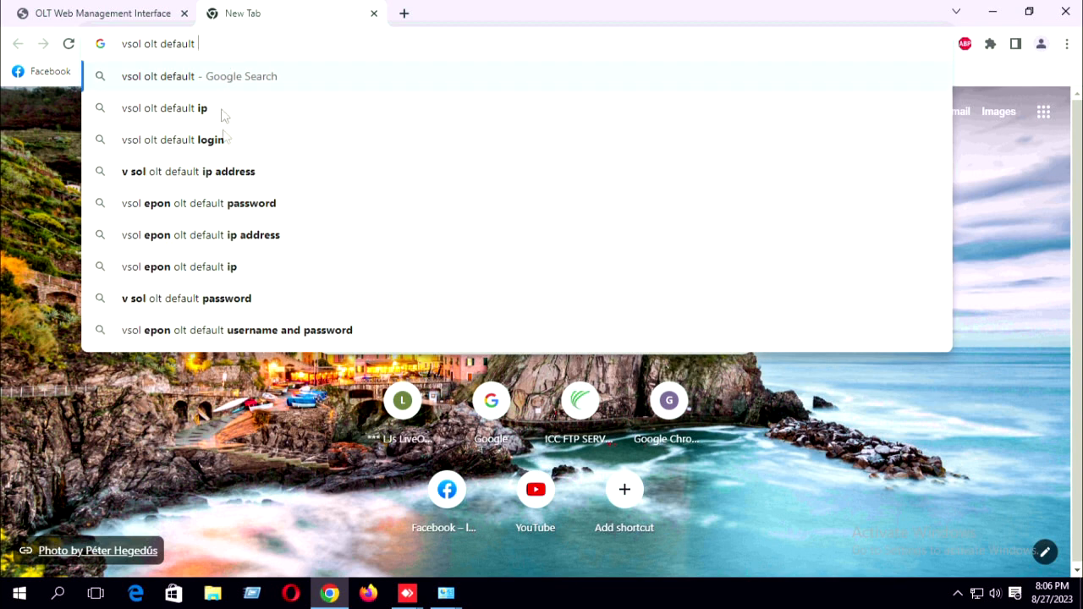
pyautogui.click(226, 213)
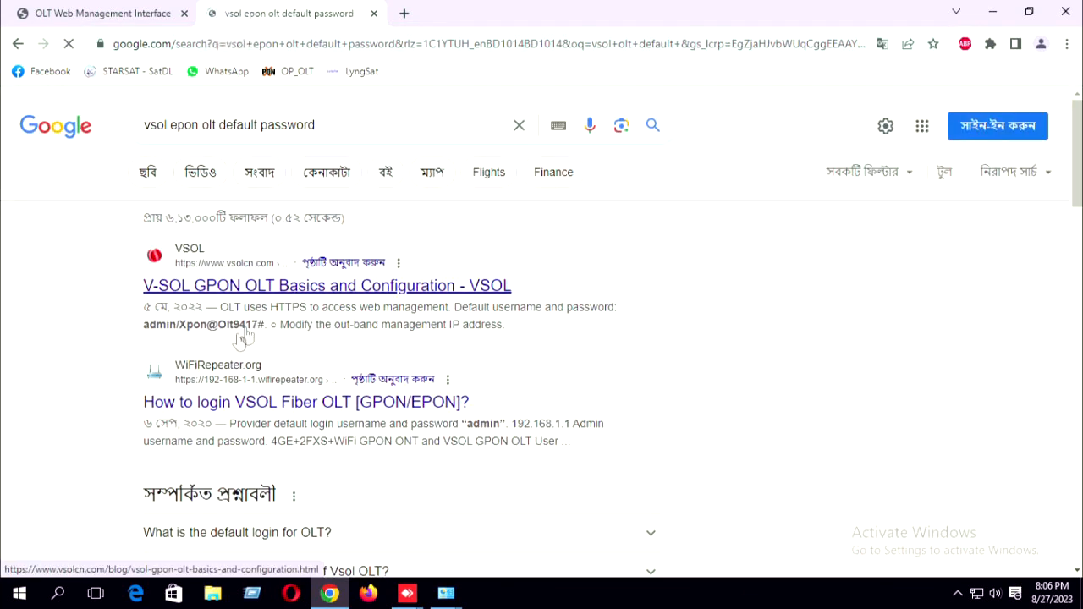
pyautogui.click(544, 257)
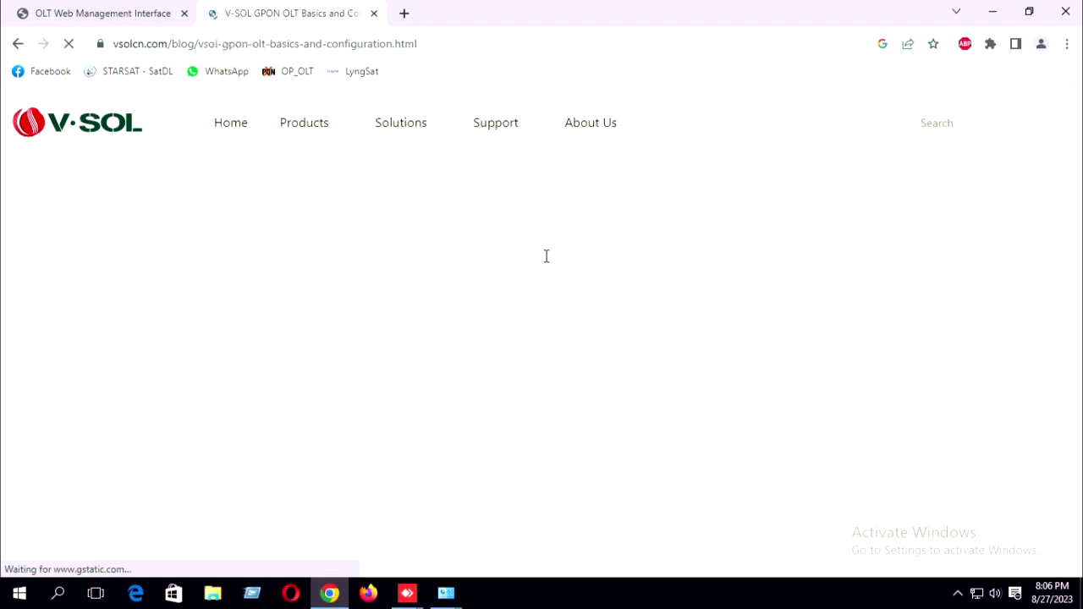
# Copy the default password from the article's CLI Management (Login) section
pyautogui.scroll(-3, 431, 377)
pyautogui.scroll(-5, 429, 378)
pyautogui.scroll(-6, 430, 379)
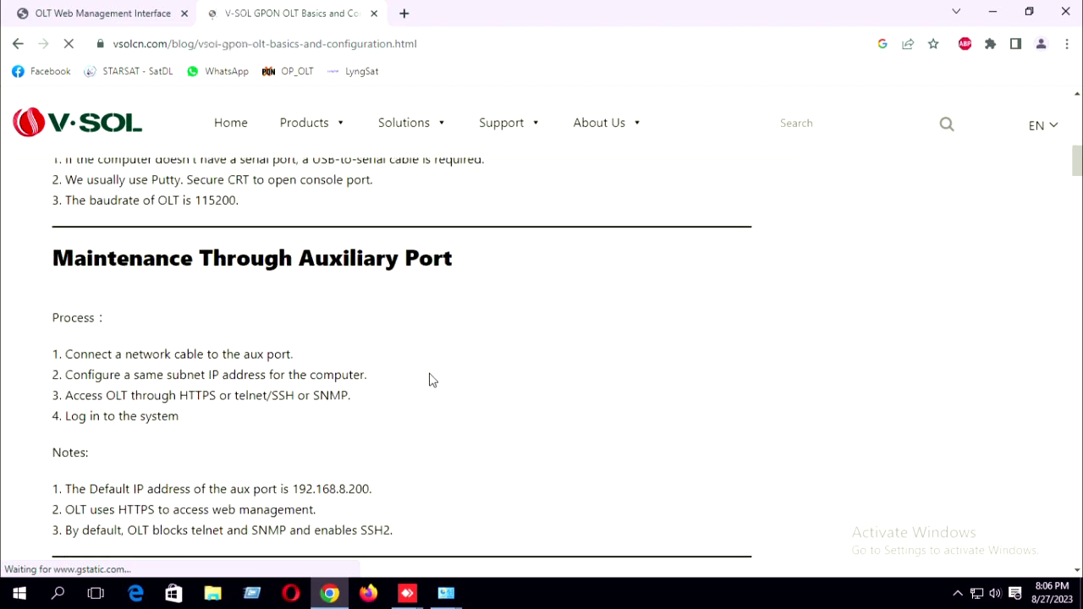
pyautogui.scroll(-2, 430, 379)
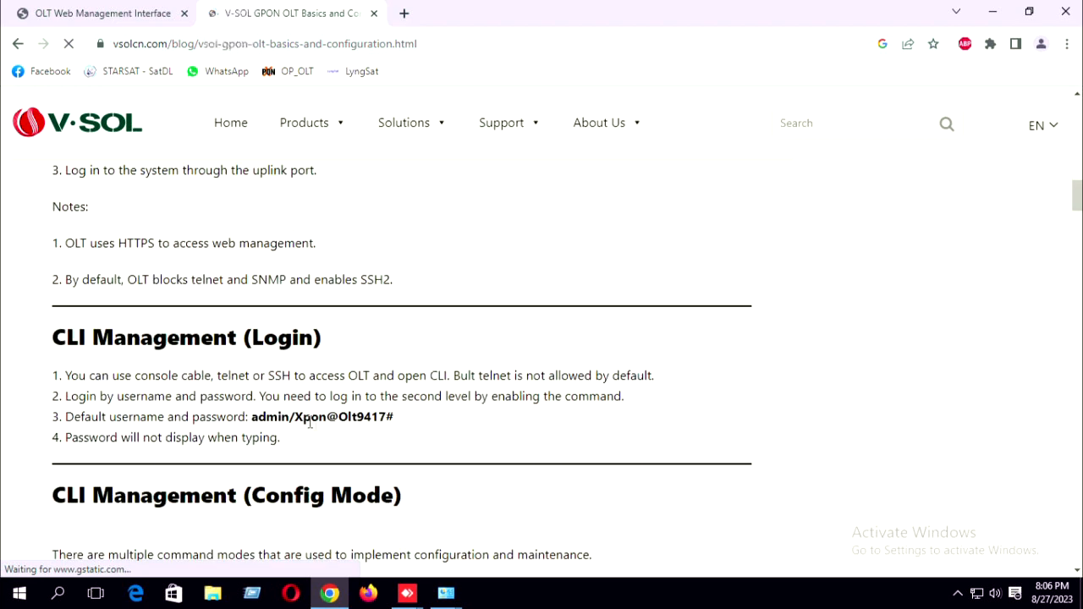
pyautogui.moveTo(317, 415); pyautogui.dragTo(390, 422)
pyautogui.rightClick(390, 423)
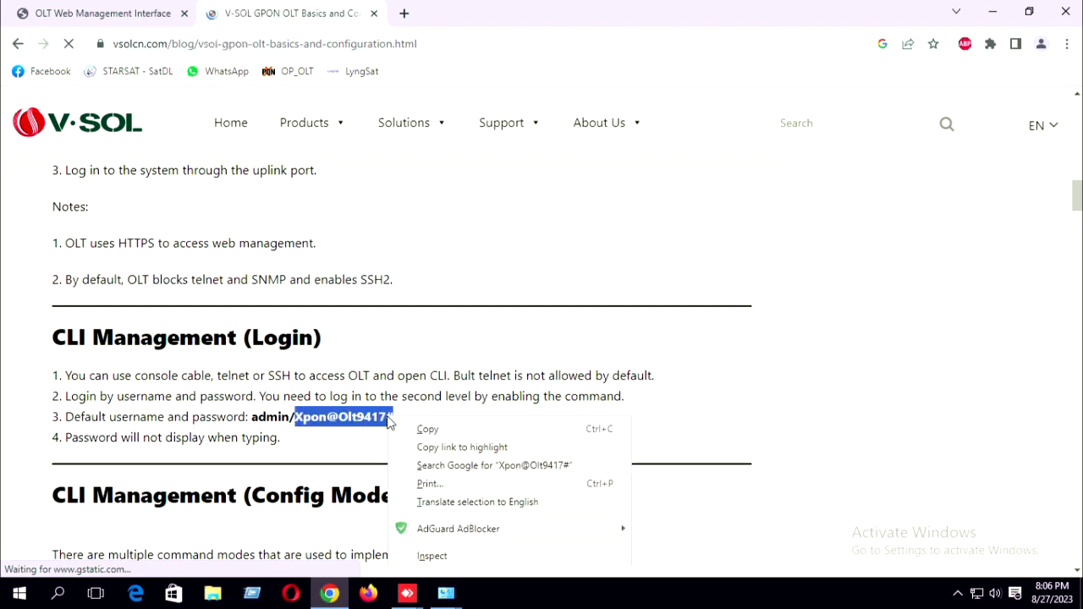
pyautogui.click(429, 428)
# Sign in to the OLT Web Management Interface as admin with the copied password and the displayed verification code
pyautogui.click(95, 10)
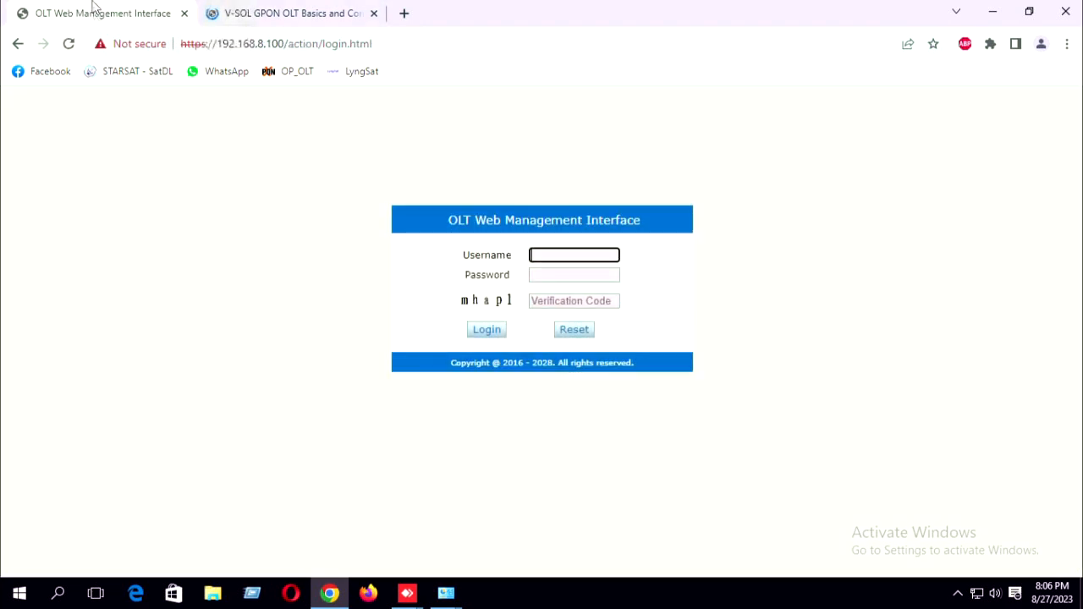
pyautogui.write('admin')
pyautogui.press('Tab')
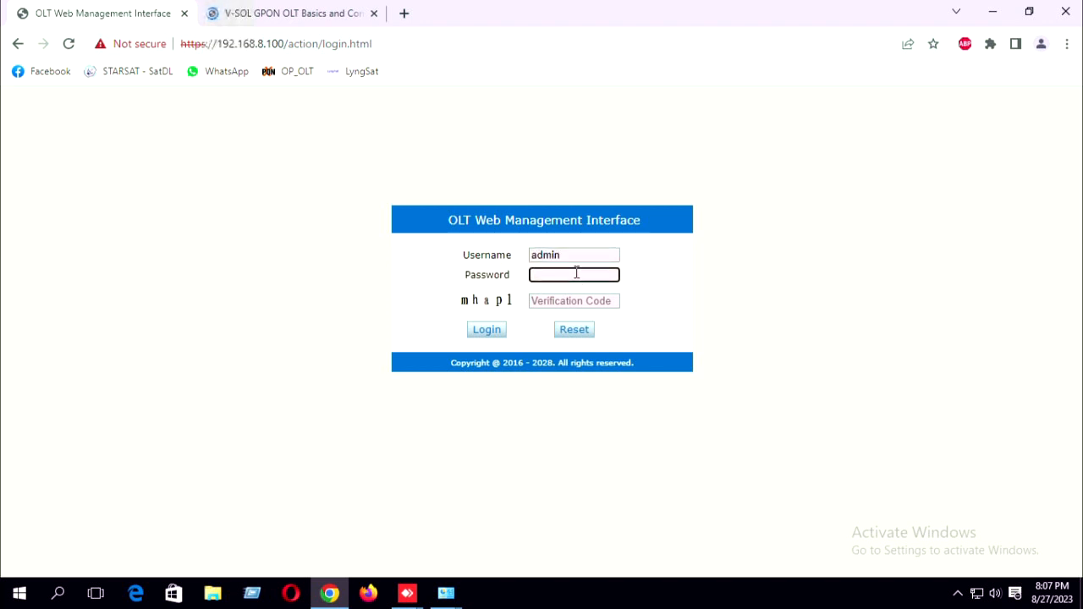
pyautogui.hotkey('ctrl', 'v')
pyautogui.click(576, 301)
pyautogui.write('mh')
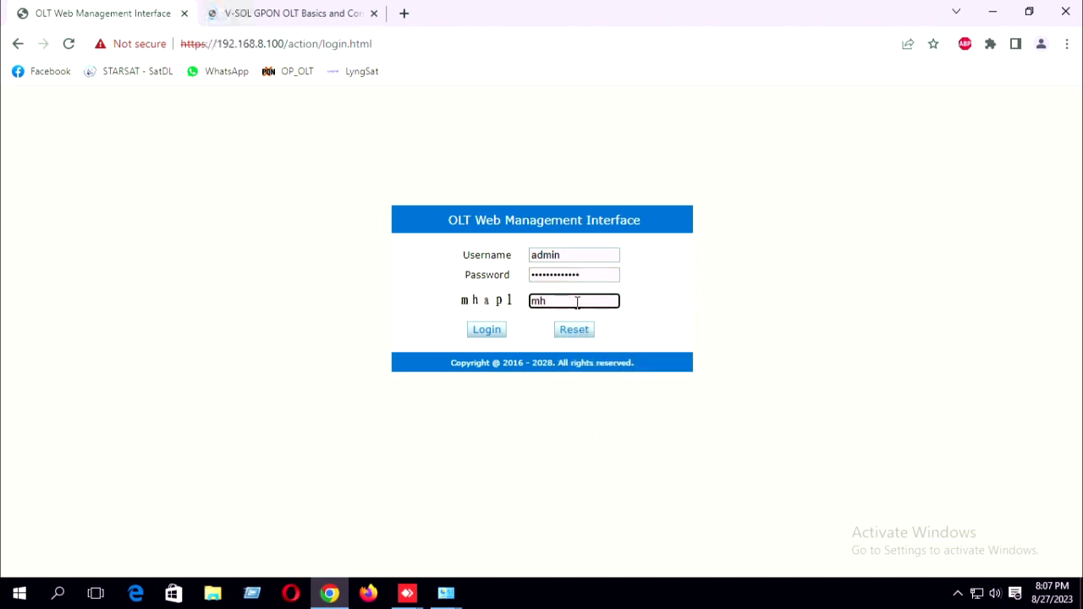
pyautogui.write('apl')
pyautogui.click(487, 330)
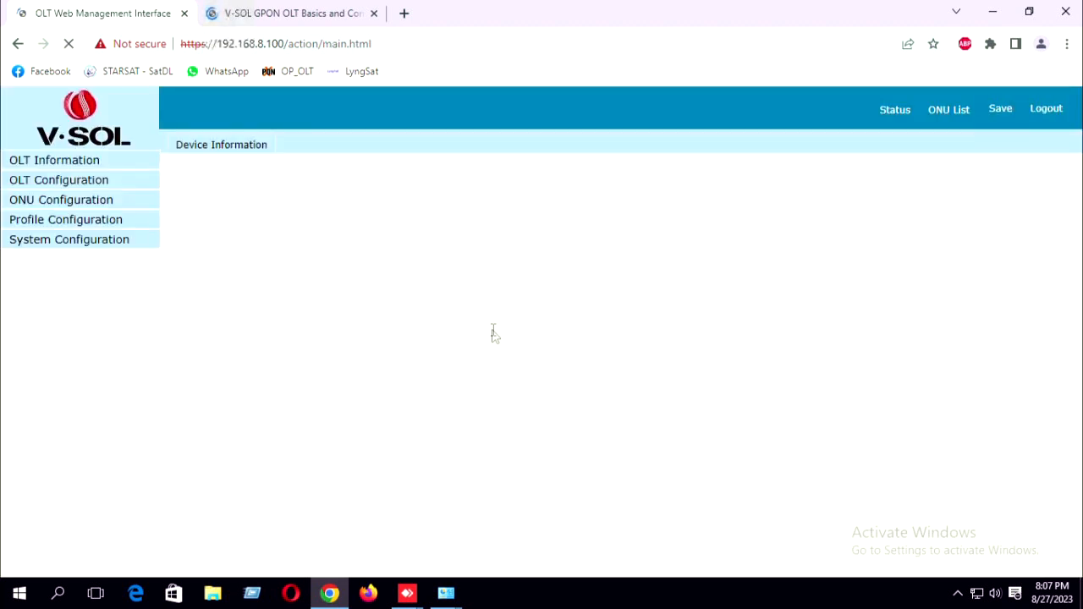
# Look through the OLT's VLAN, VLAN port and PON pages in the OLT configuration
pyautogui.click(68, 181)
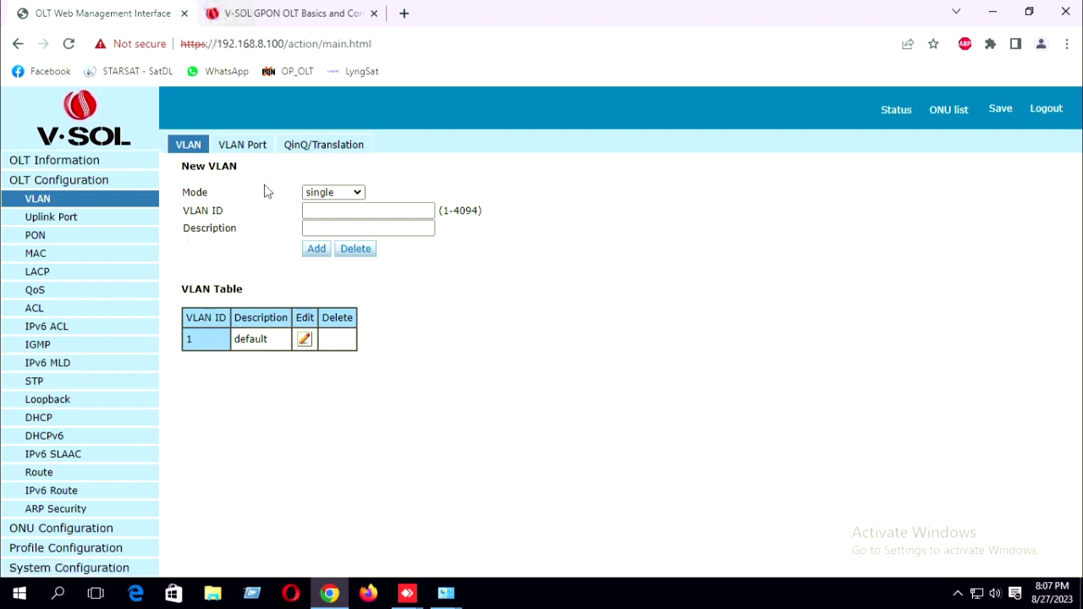
pyautogui.click(41, 238)
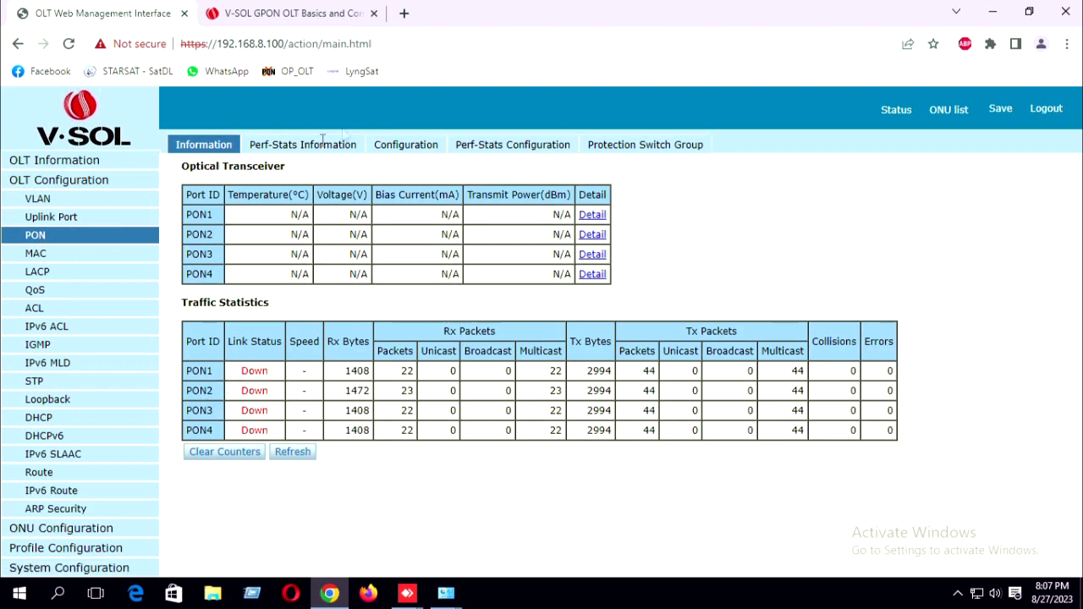
pyautogui.click(38, 198)
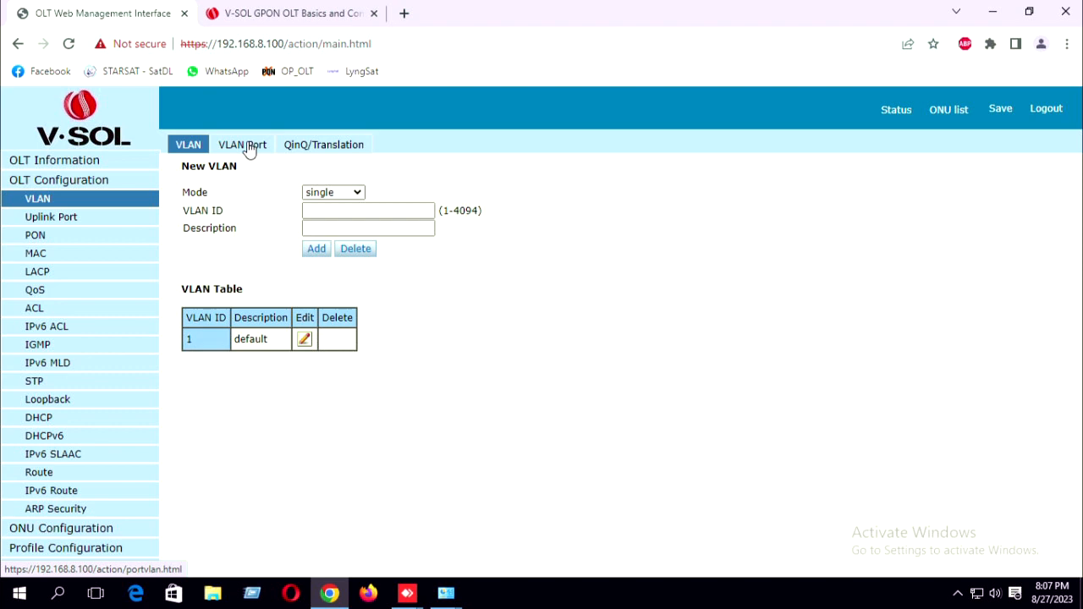
pyautogui.click(250, 149)
pyautogui.click(186, 144)
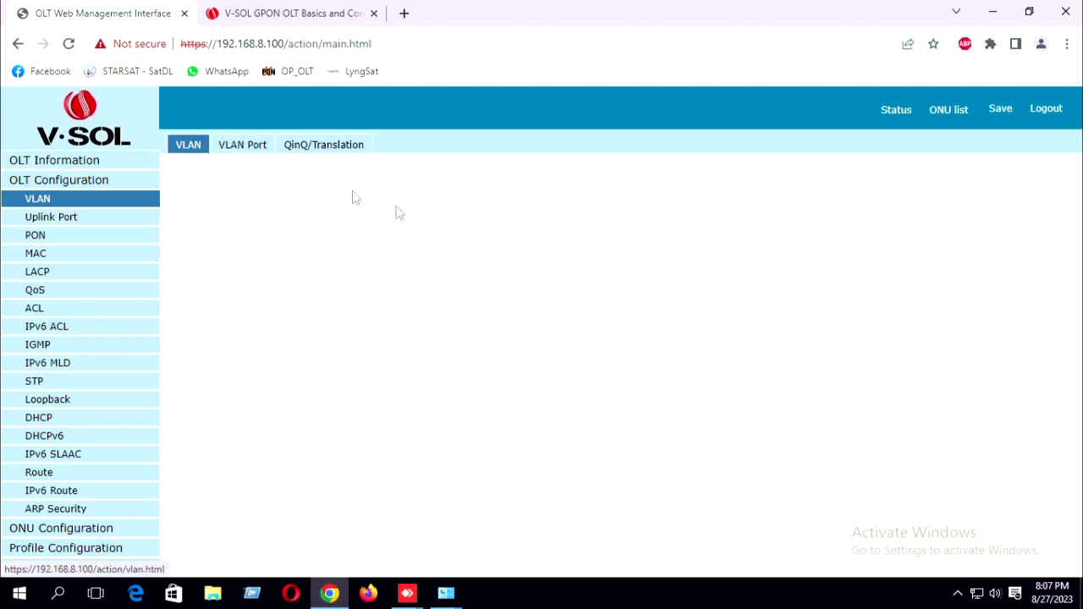
# Examine the uplink ports' GE configuration, comparing the speed options of individual ports, and view their port information
pyautogui.click(72, 216)
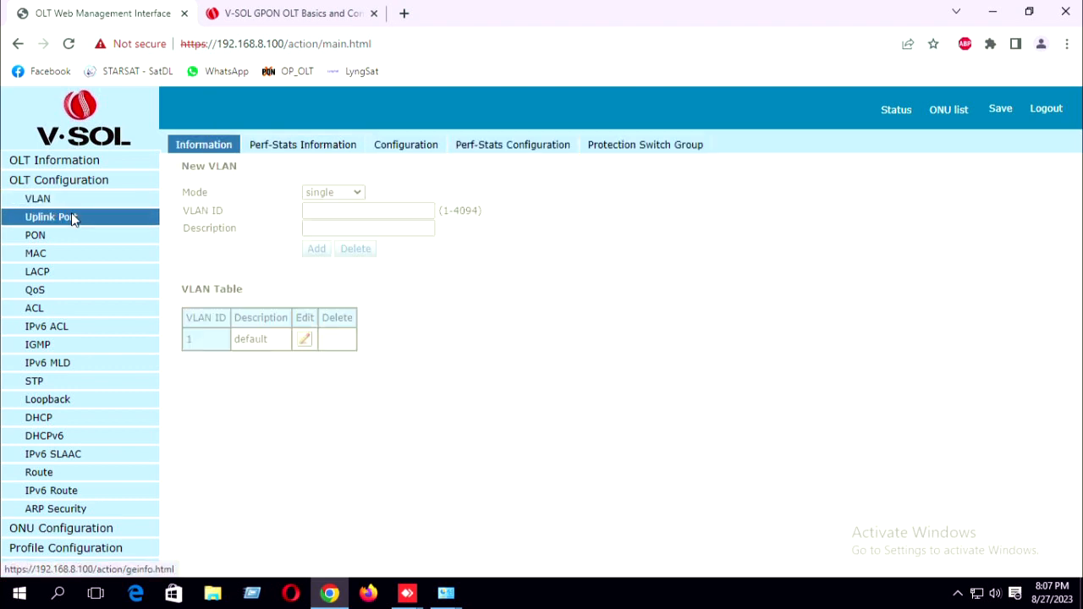
pyautogui.click(402, 146)
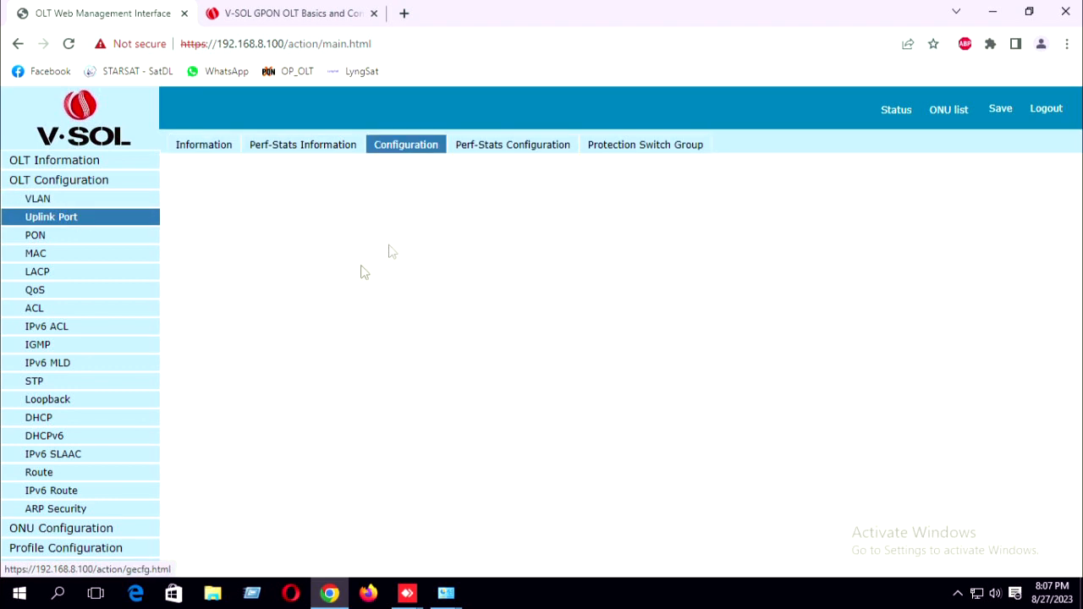
pyautogui.click(368, 228)
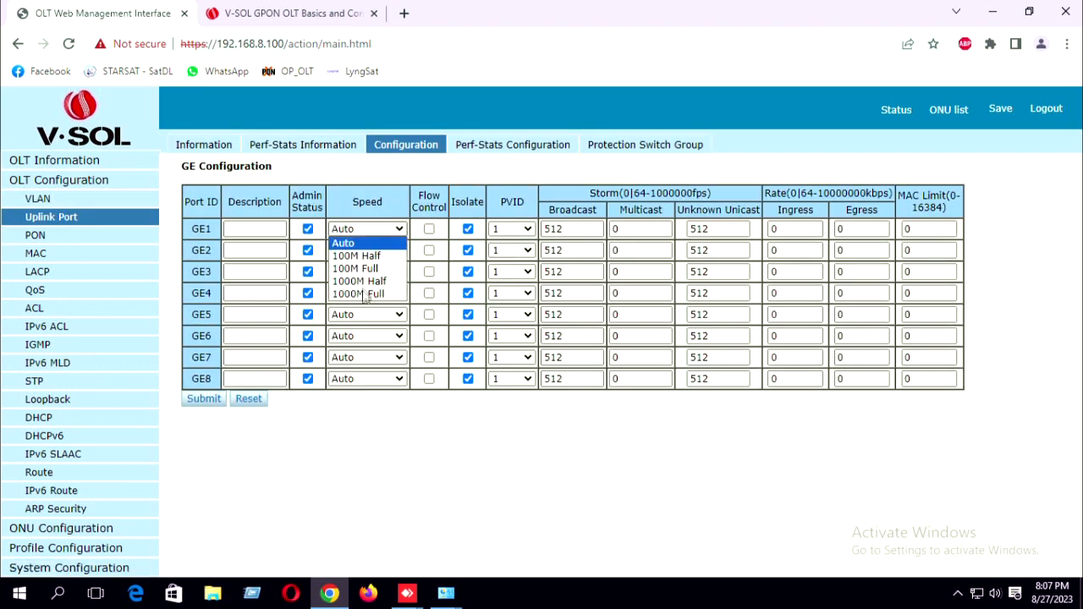
pyautogui.click(384, 415)
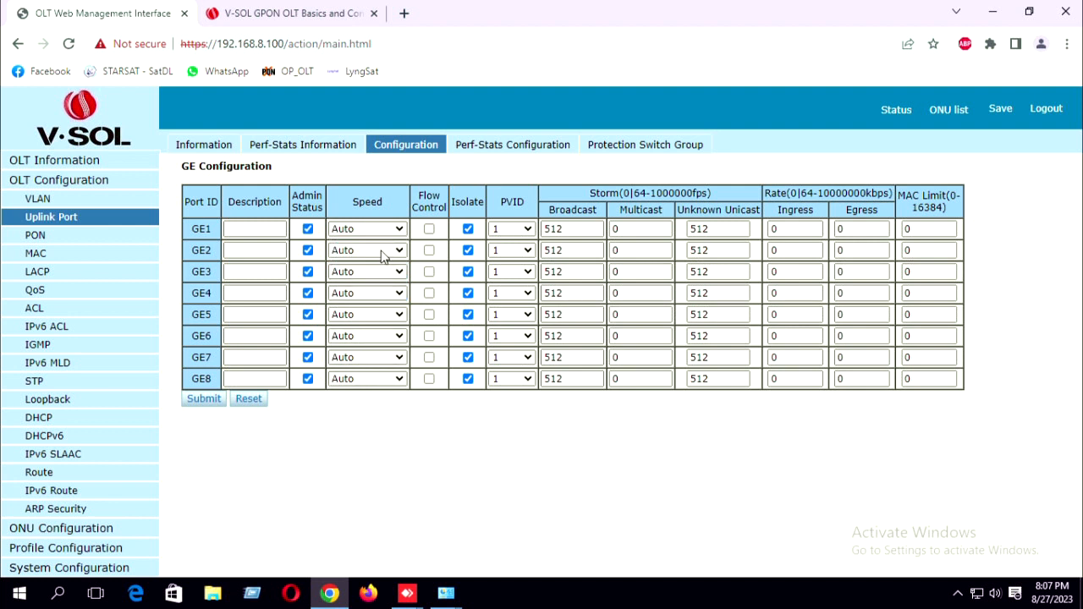
pyautogui.click(383, 251)
pyautogui.click(382, 363)
pyautogui.click(369, 272)
pyautogui.click(369, 401)
pyautogui.click(369, 294)
pyautogui.click(367, 472)
pyautogui.click(388, 377)
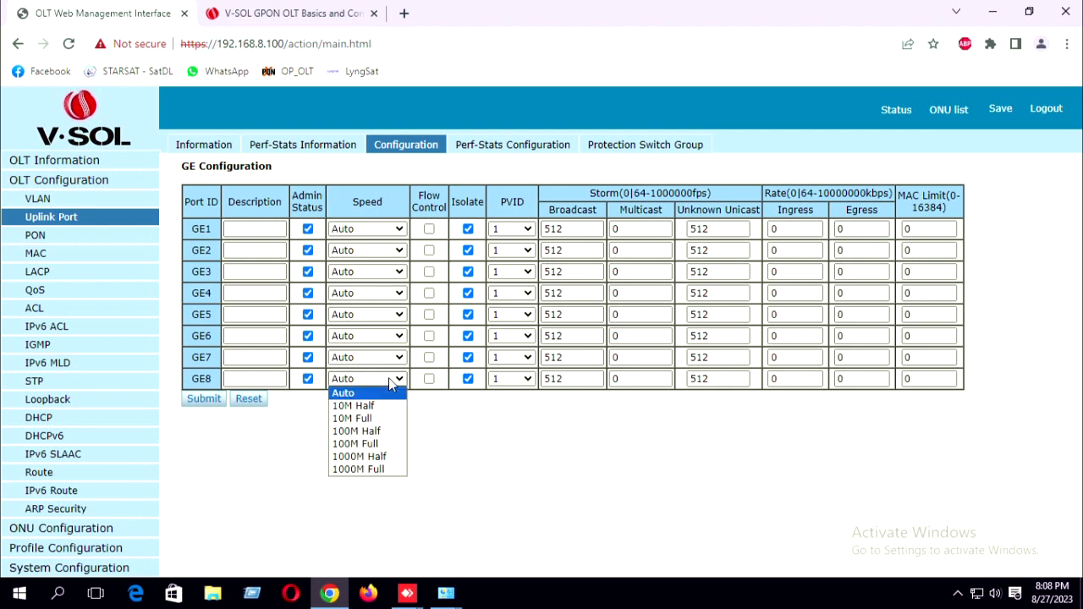
pyautogui.click(511, 446)
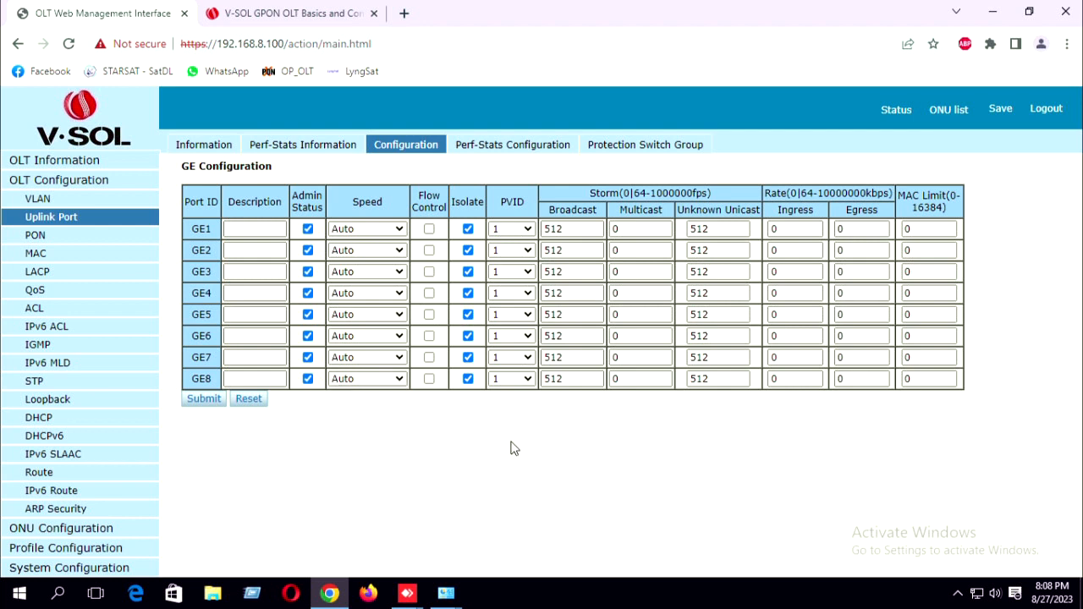
pyautogui.click(202, 149)
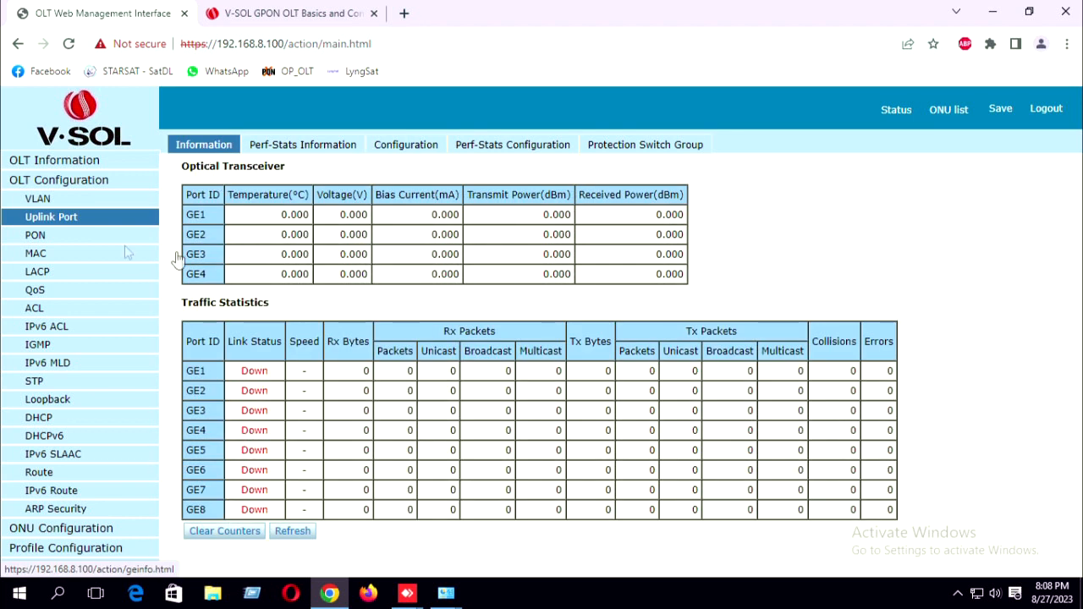
# Review the VLAN page, the static LACP page, and the dynamic LACP information, global configuration and port settings
pyautogui.click(66, 201)
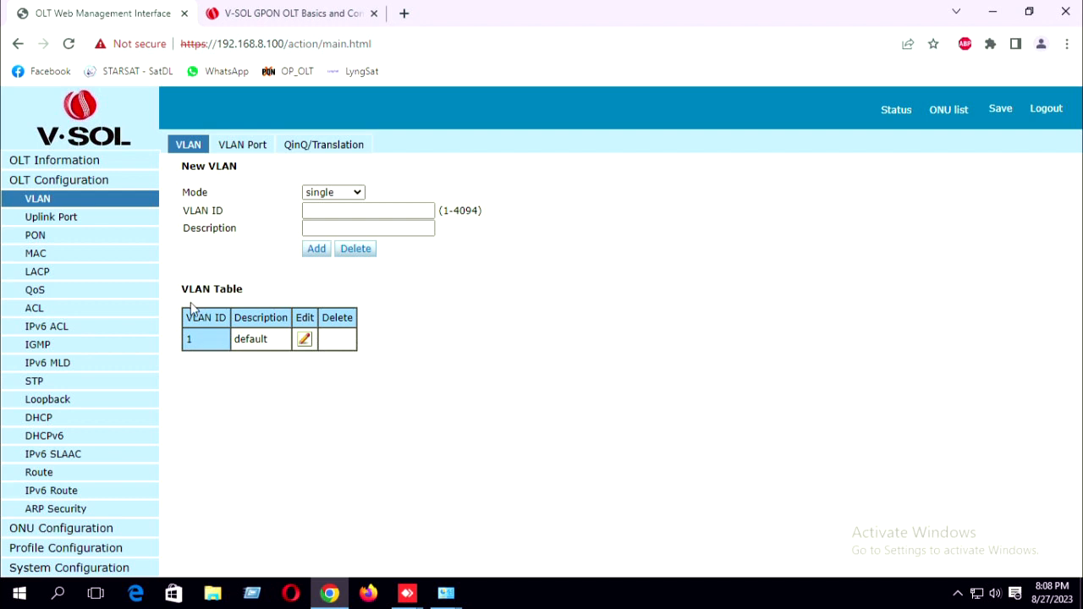
pyautogui.click(43, 278)
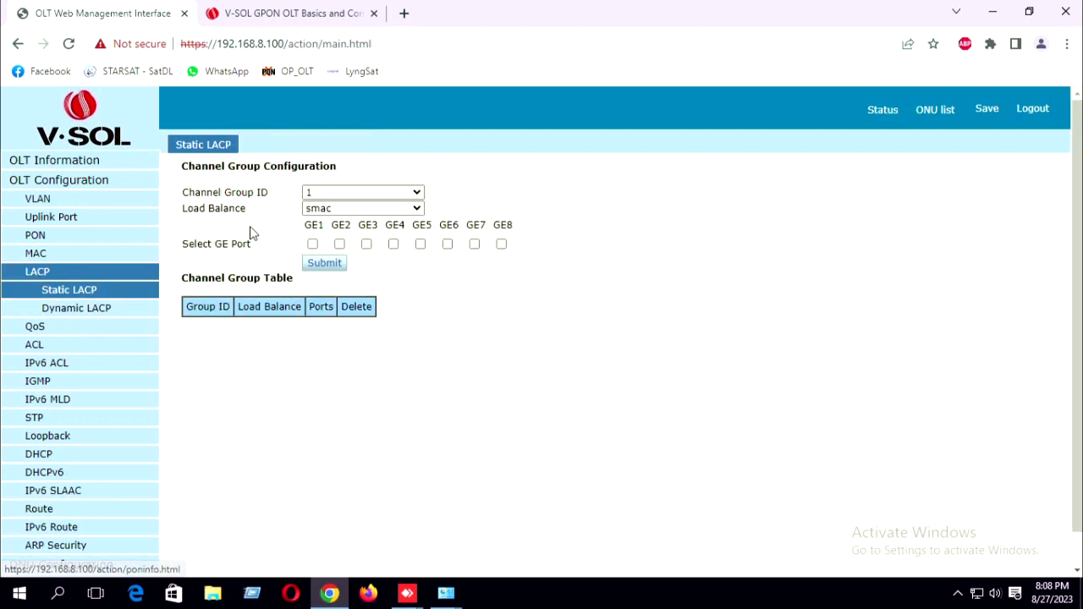
pyautogui.click(74, 315)
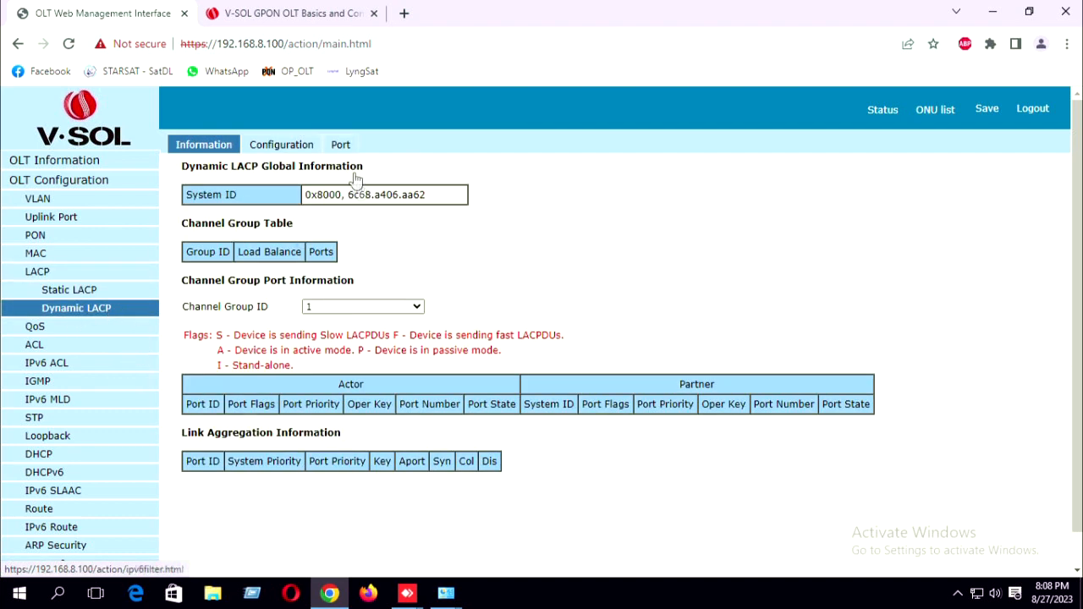
pyautogui.click(276, 148)
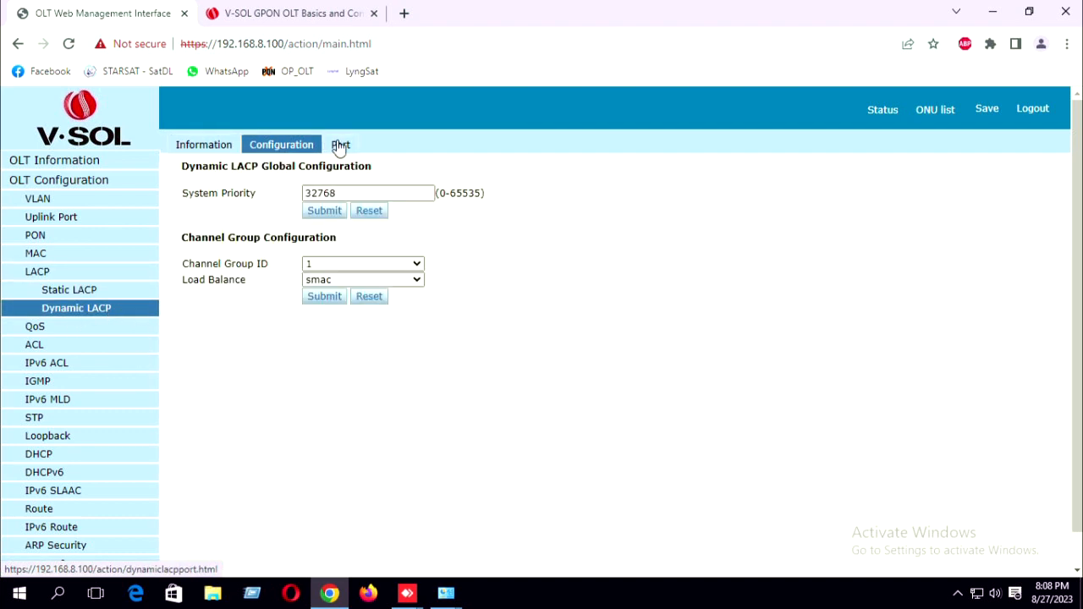
pyautogui.click(338, 144)
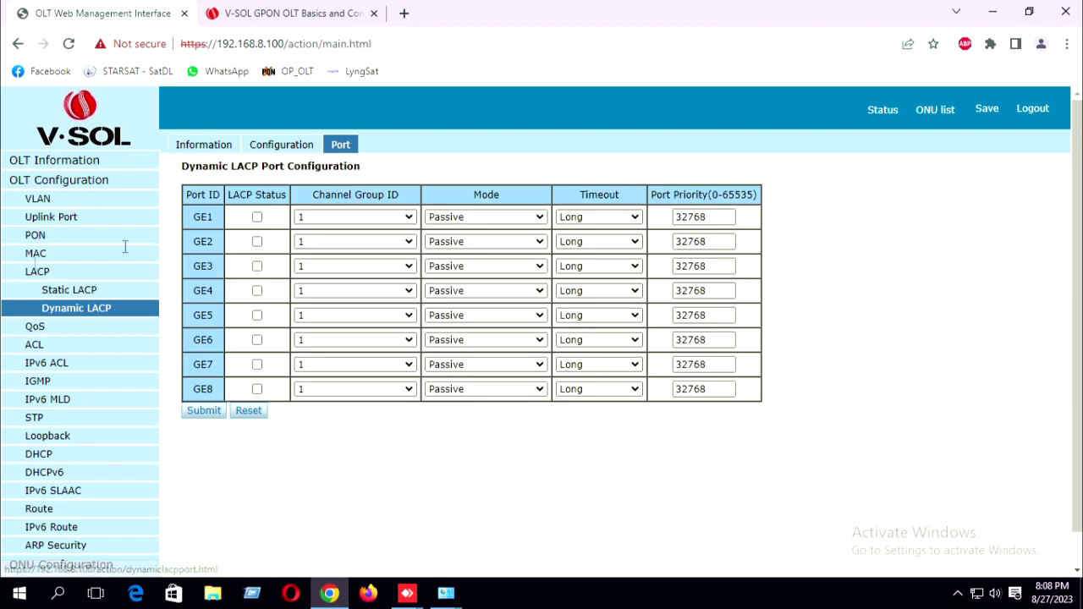
# Create static LACP channel group 1 with smac load balancing and member ports GE5 and GE6
pyautogui.click(97, 292)
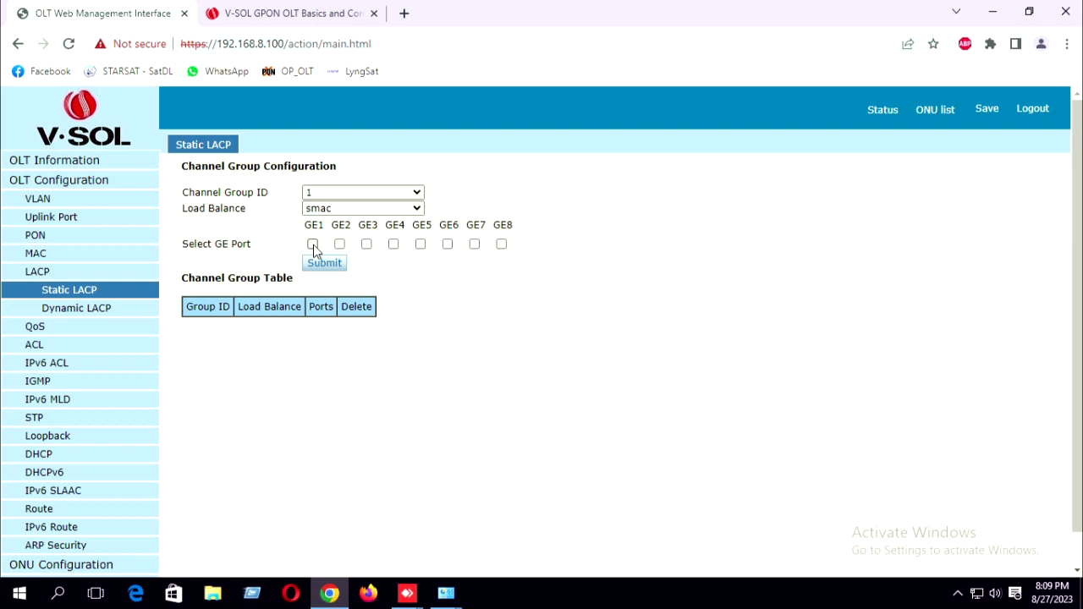
pyautogui.moveTo(306, 224); pyautogui.dragTo(529, 231)
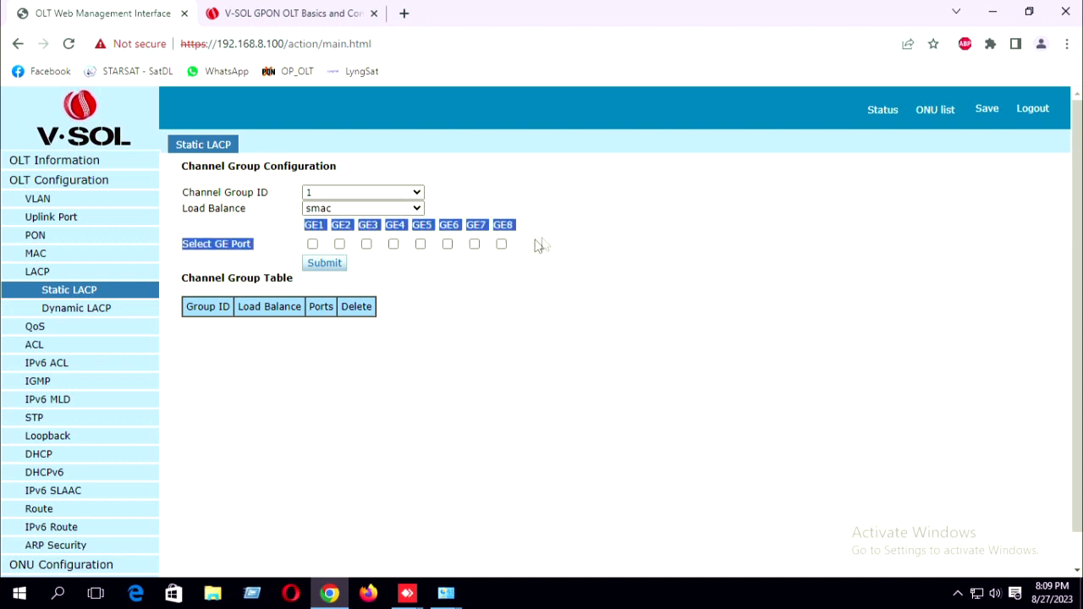
pyautogui.click(448, 259)
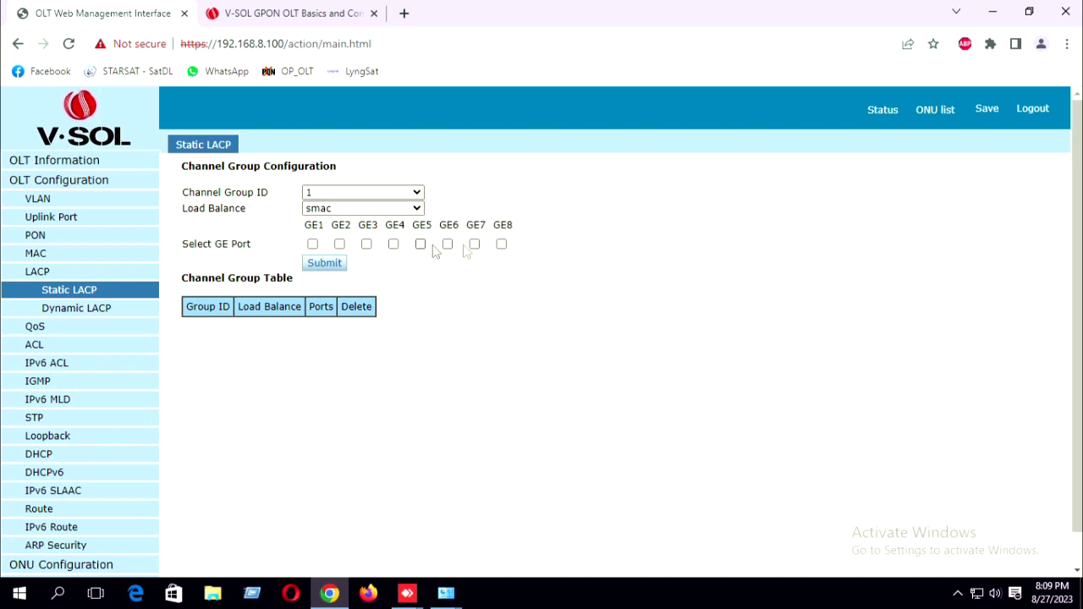
pyautogui.click(447, 244)
pyautogui.click(420, 243)
pyautogui.click(324, 264)
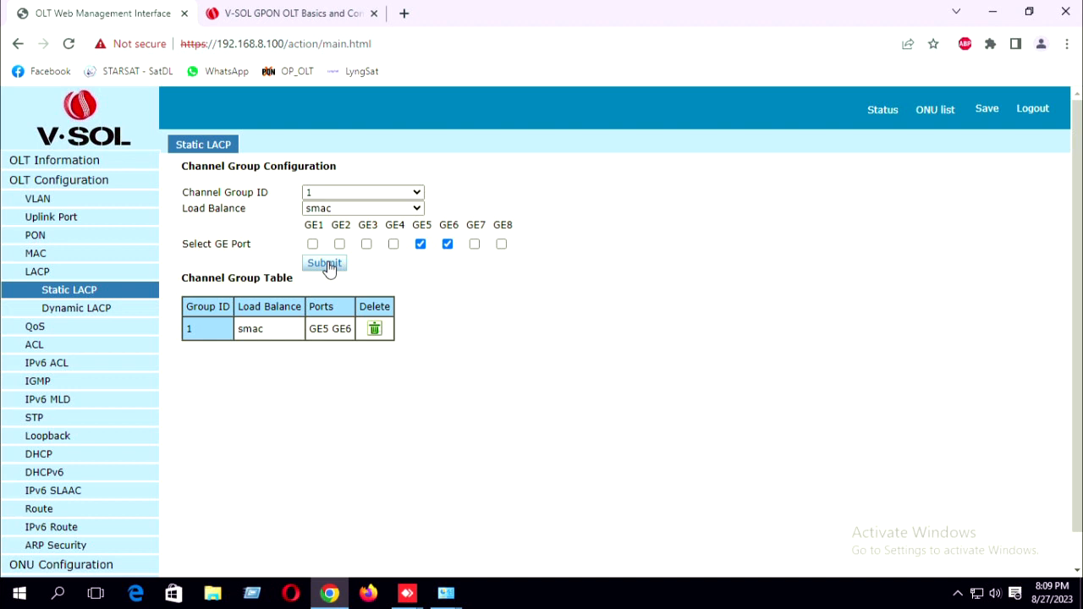
# Add a single VLAN with ID 200 and the description OLT-MGMT
pyautogui.click(39, 199)
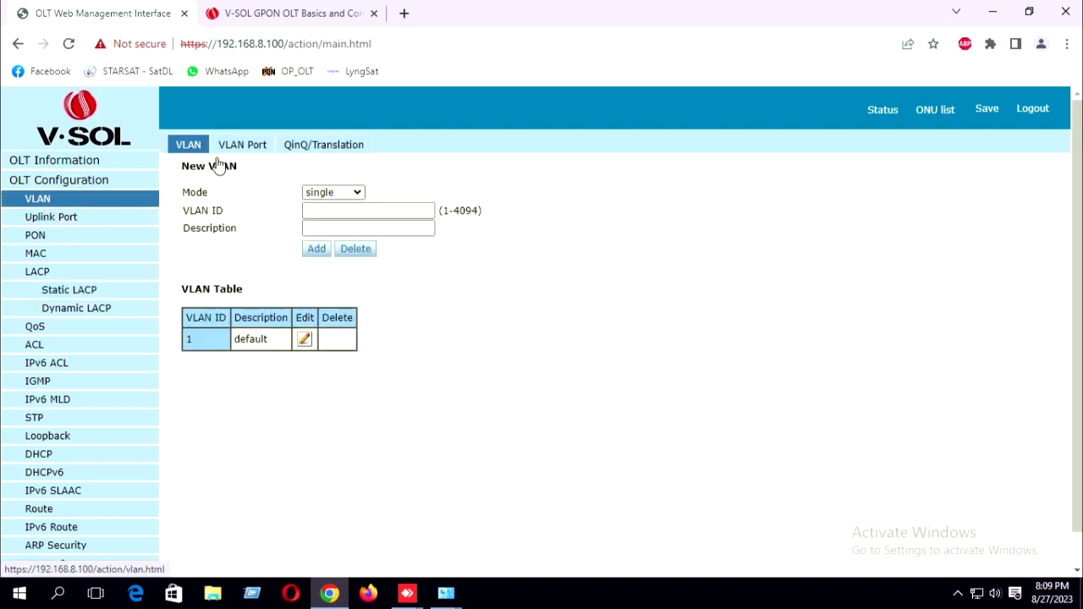
pyautogui.click(328, 210)
pyautogui.write('200')
pyautogui.click(350, 228)
pyautogui.write('vlan200')
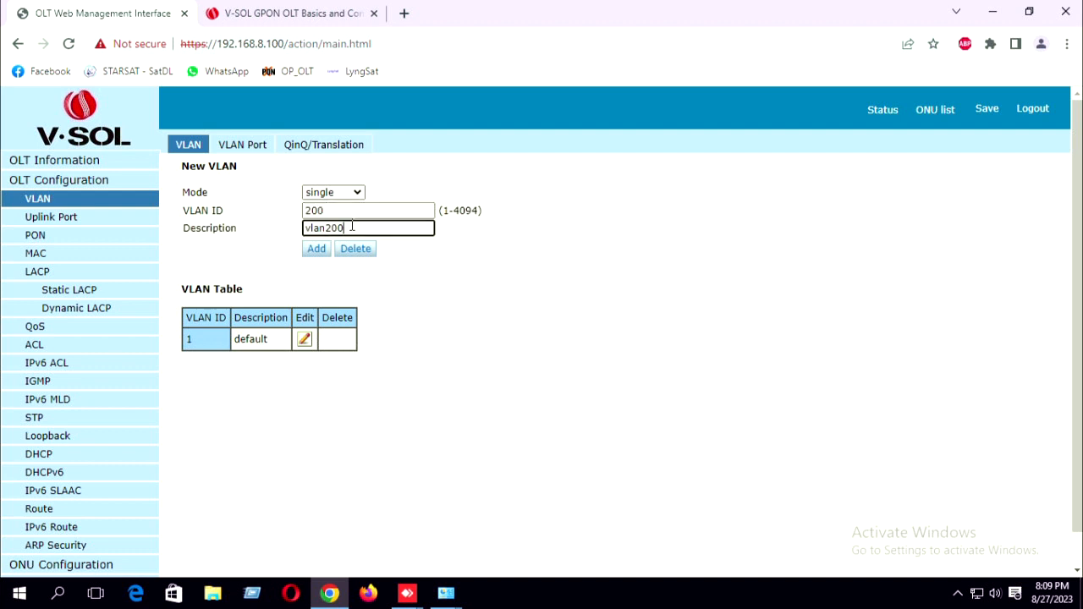
pyautogui.hotkey('ctrl', 'a')
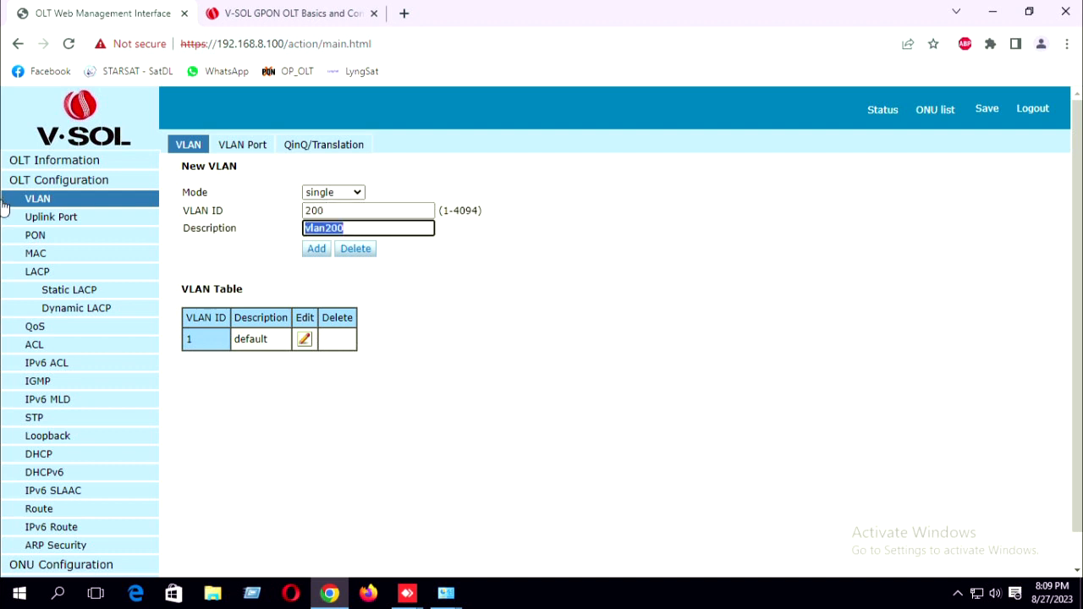
pyautogui.write('OLT')
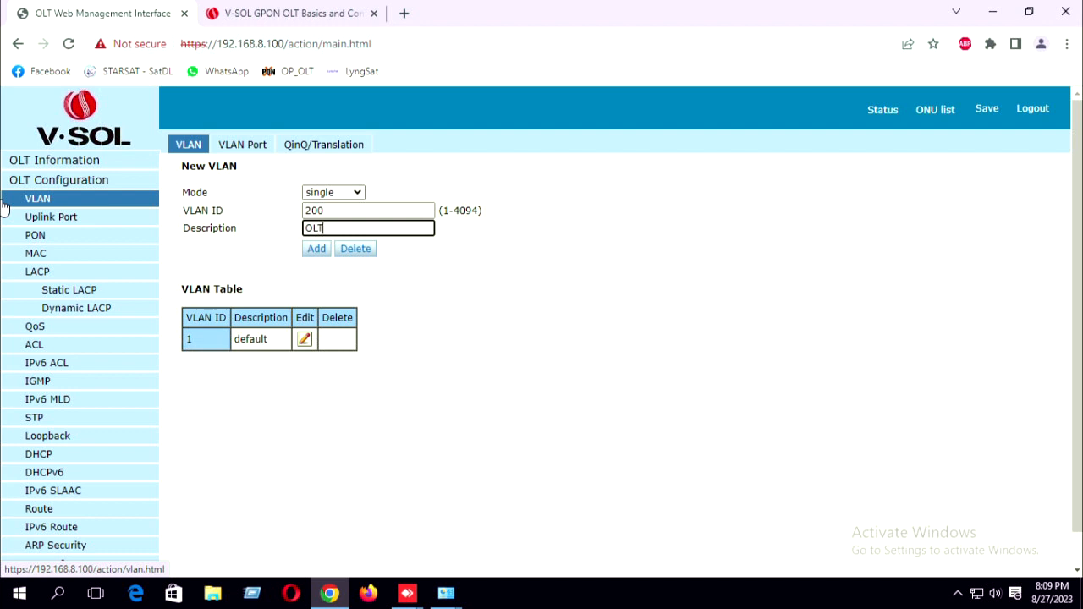
pyautogui.write('-MGMT')
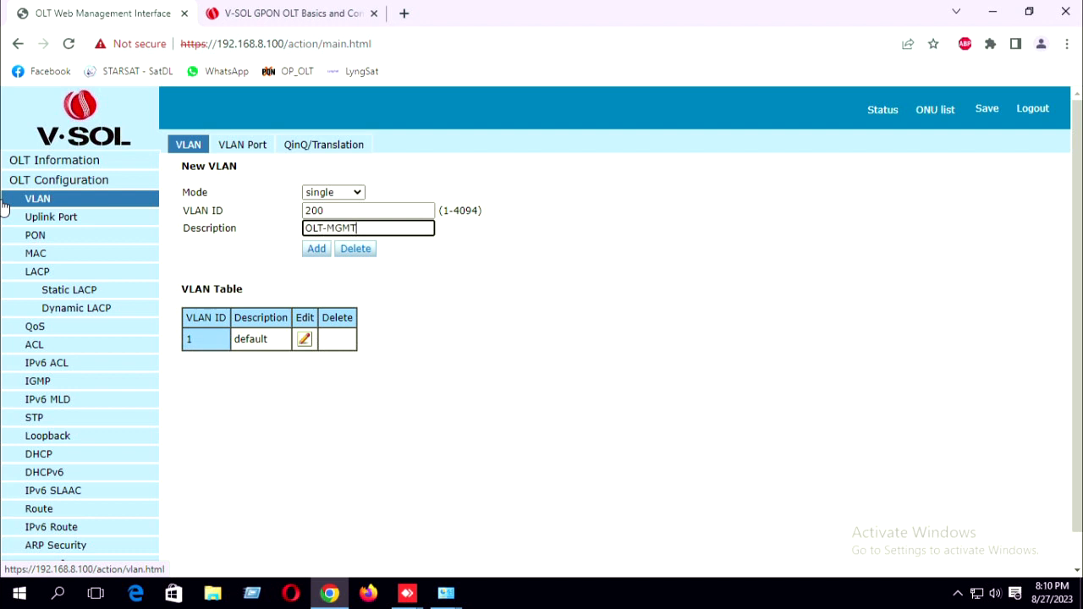
pyautogui.click(315, 250)
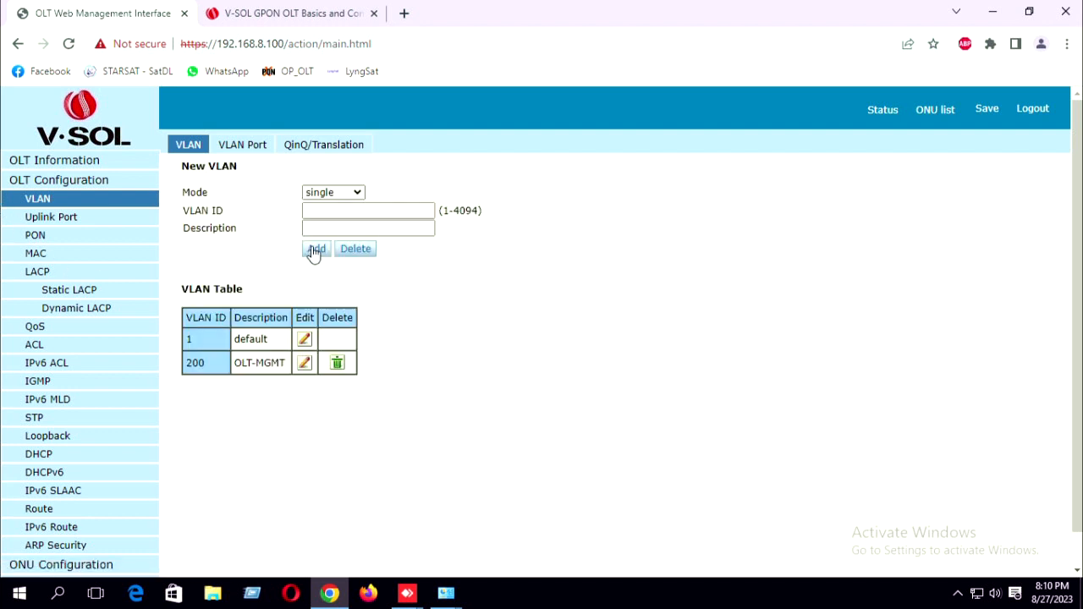
# Add VLAN 201 with the description EPON-1 and VLAN 202 with the description EPON-2
pyautogui.click(334, 208)
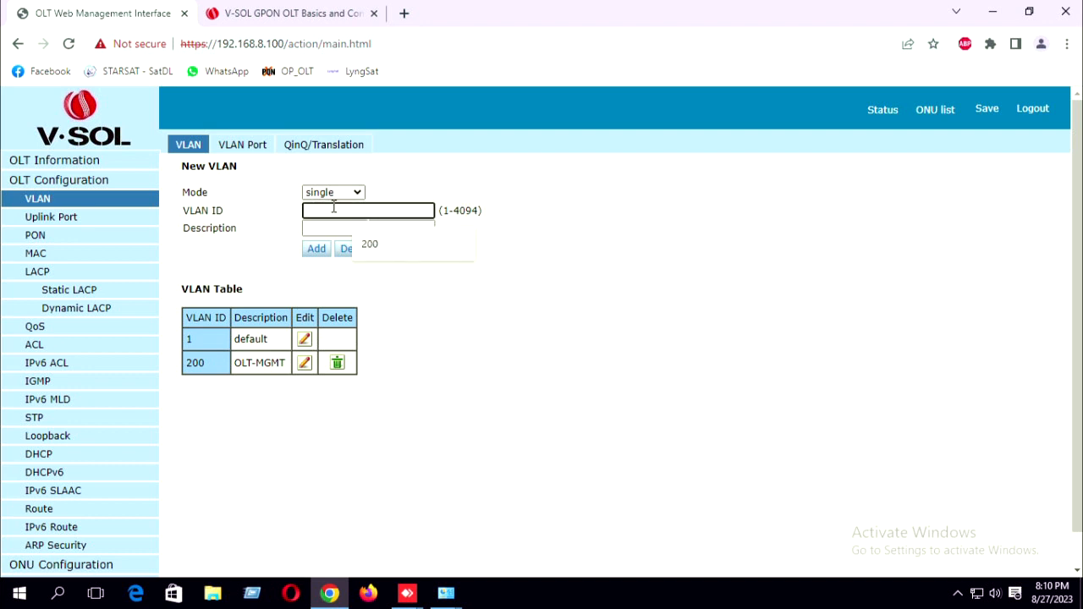
pyautogui.write('201')
pyautogui.click(328, 226)
pyautogui.write('EPON1')
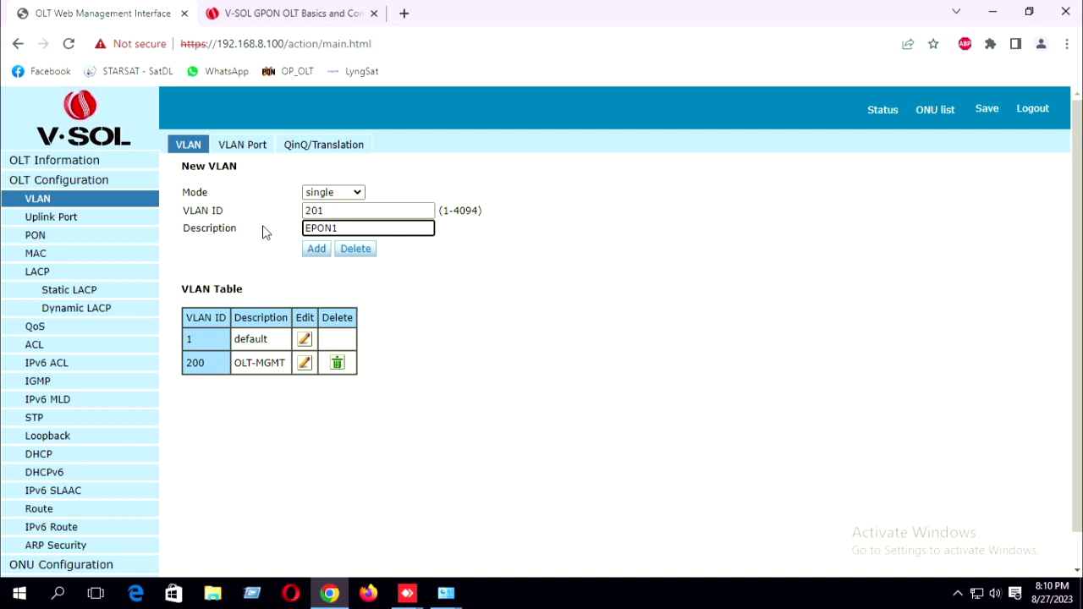
pyautogui.write('-')
pyautogui.click(314, 250)
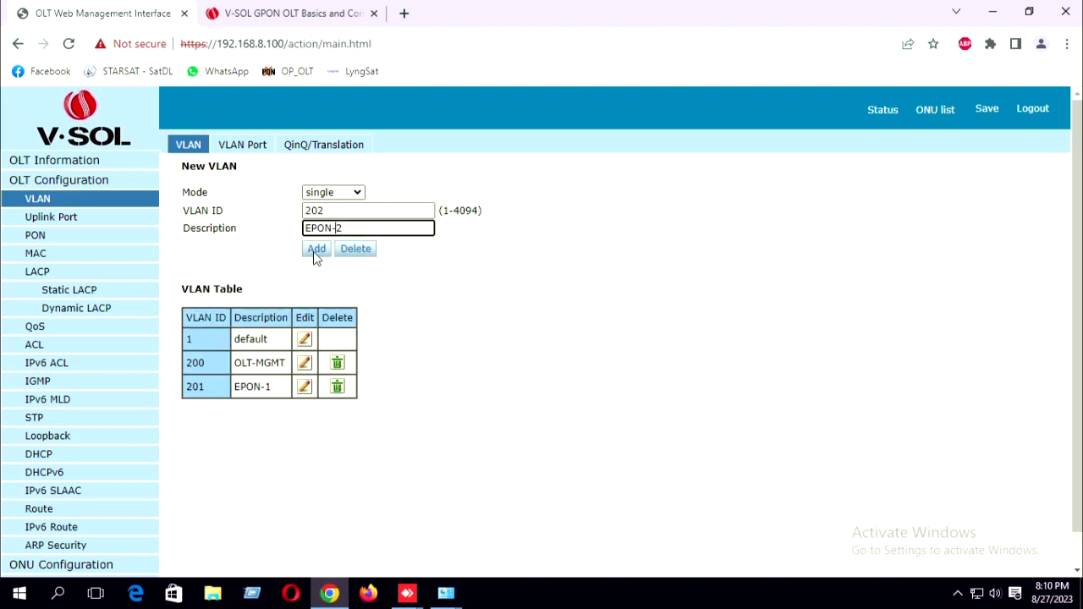
pyautogui.click(314, 251)
# Add VLAN 203 with the description EPON-3
pyautogui.click(329, 210)
pyautogui.click(329, 210)
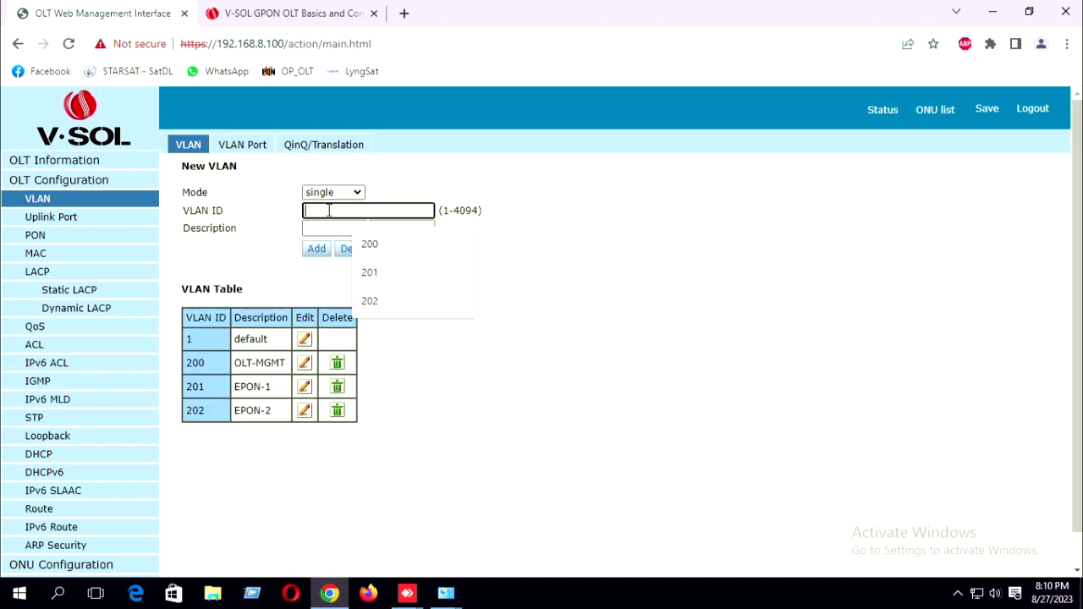
pyautogui.write('203')
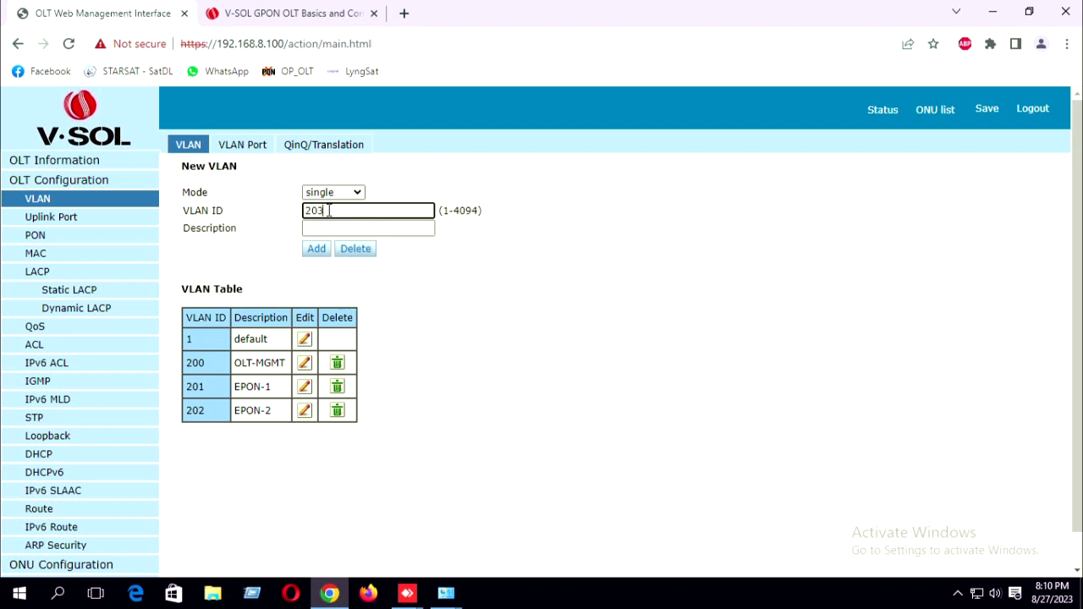
pyautogui.click(329, 226)
pyautogui.write('vlan203')
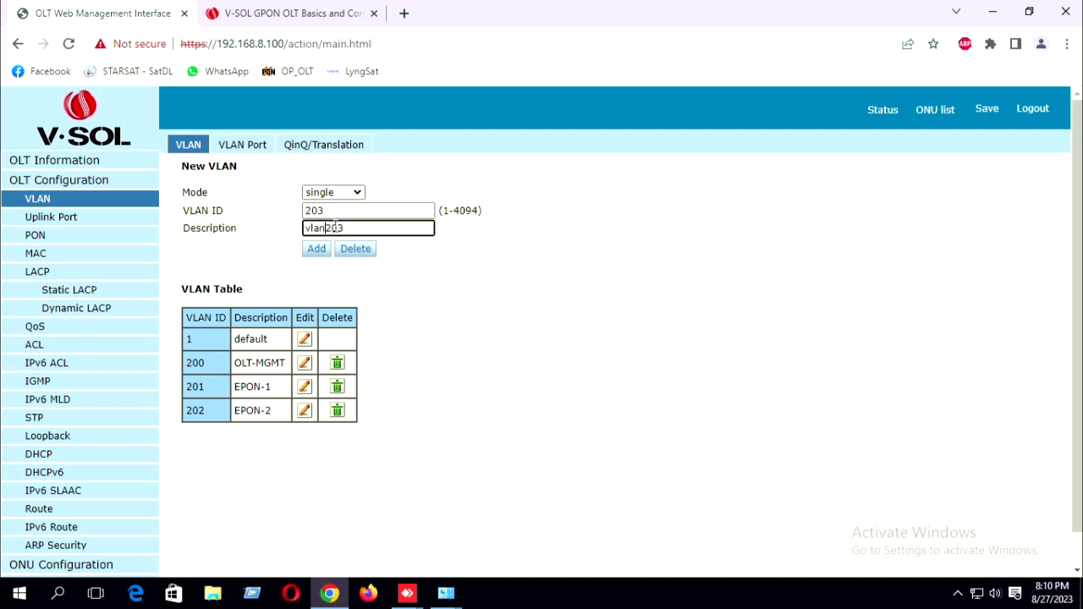
pyautogui.moveTo(292, 229); pyautogui.dragTo(251, 231)
pyautogui.press('Left')
pyautogui.press('Delete')
pyautogui.press('Delete')
pyautogui.press('Delete')
pyautogui.press('Delete')
pyautogui.press('Delete')
pyautogui.press('Delete')
pyautogui.write('EPON-')
pyautogui.click(316, 253)
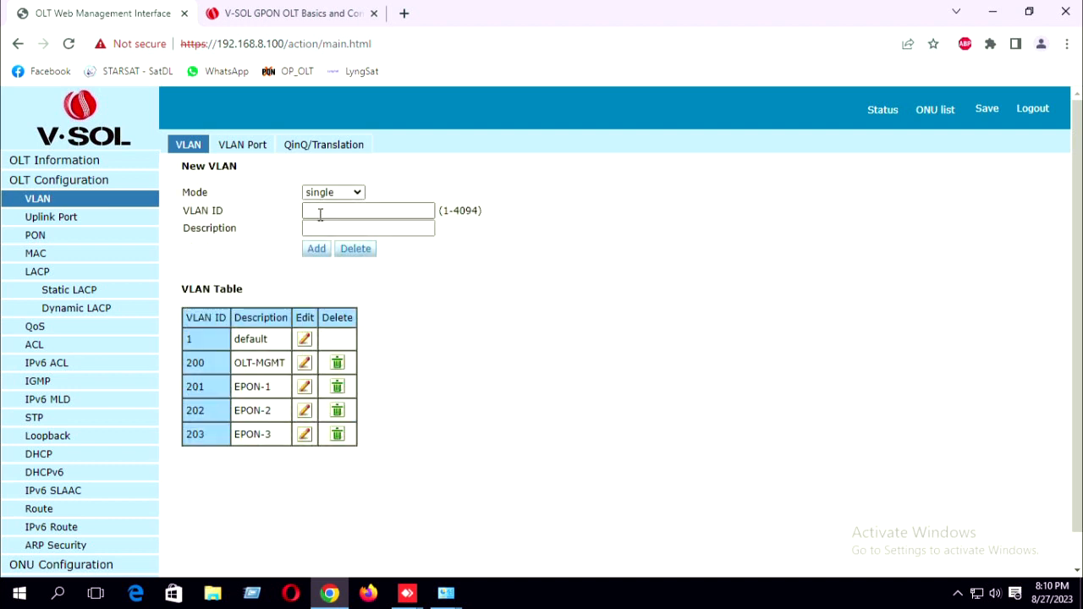
# Add VLAN 204 with the description EPON-4
pyautogui.click(320, 213)
pyautogui.write('204')
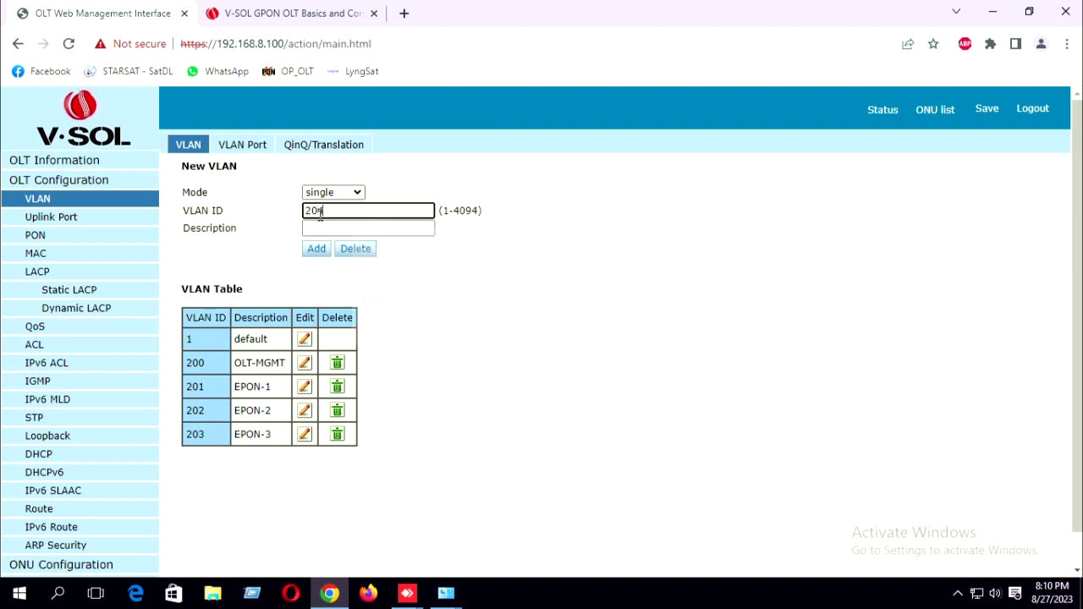
pyautogui.click(351, 228)
pyautogui.write('vlan204')
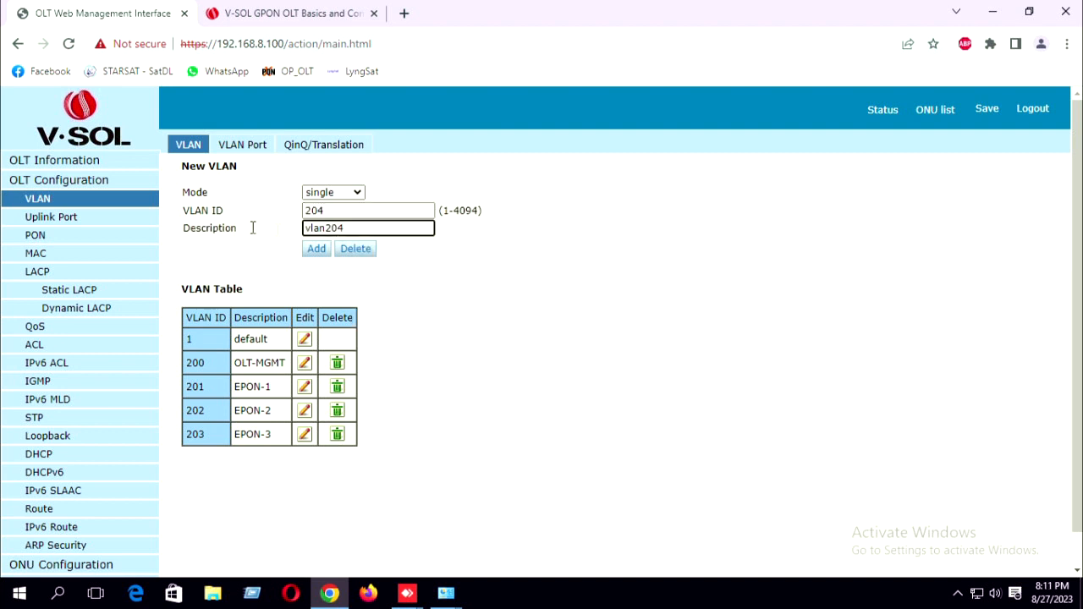
pyautogui.moveTo(338, 228); pyautogui.dragTo(252, 228)
pyautogui.write('E')
pyautogui.click(319, 252)
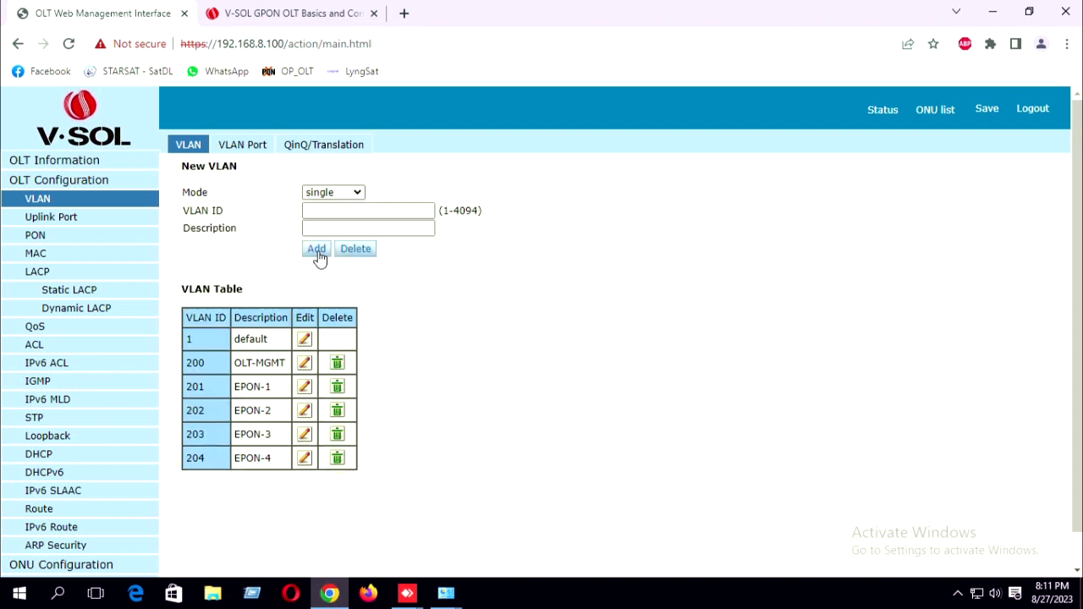
pyautogui.moveTo(188, 382); pyautogui.dragTo(272, 412)
pyautogui.moveTo(284, 461); pyautogui.dragTo(290, 474)
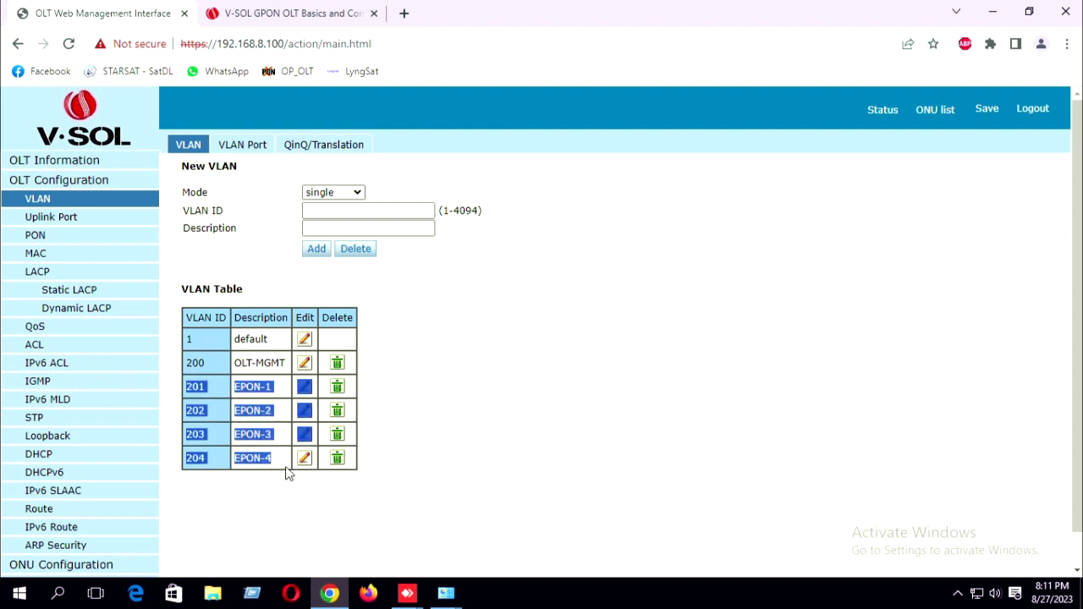
pyautogui.click(452, 454)
# In the port VLAN configuration for VLAN 200, set GE5 and GE6 to Trunk mode as tagged members and submit it
pyautogui.click(249, 149)
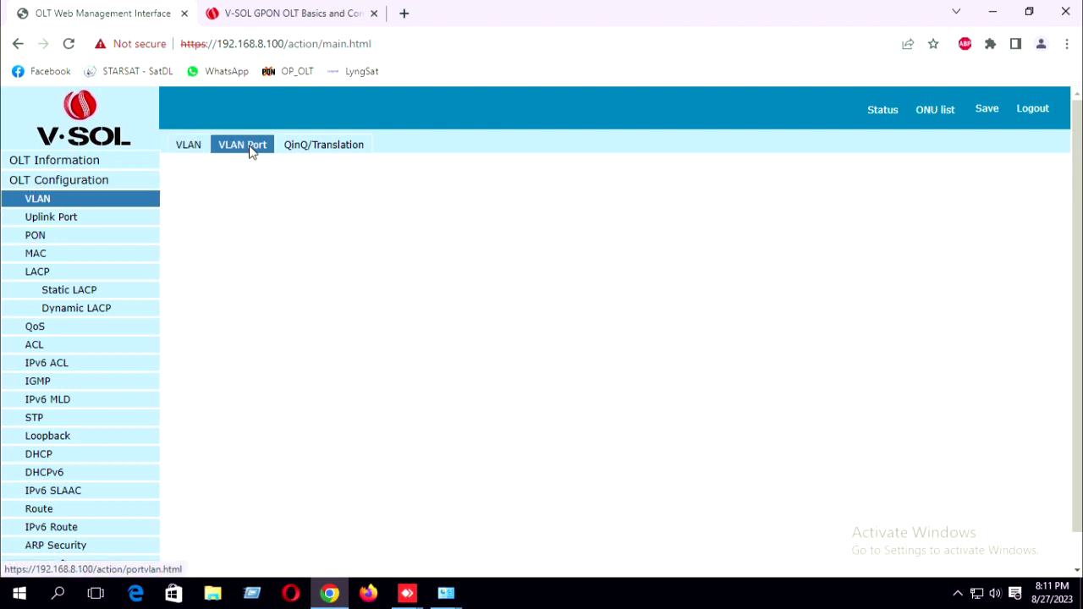
pyautogui.click(301, 194)
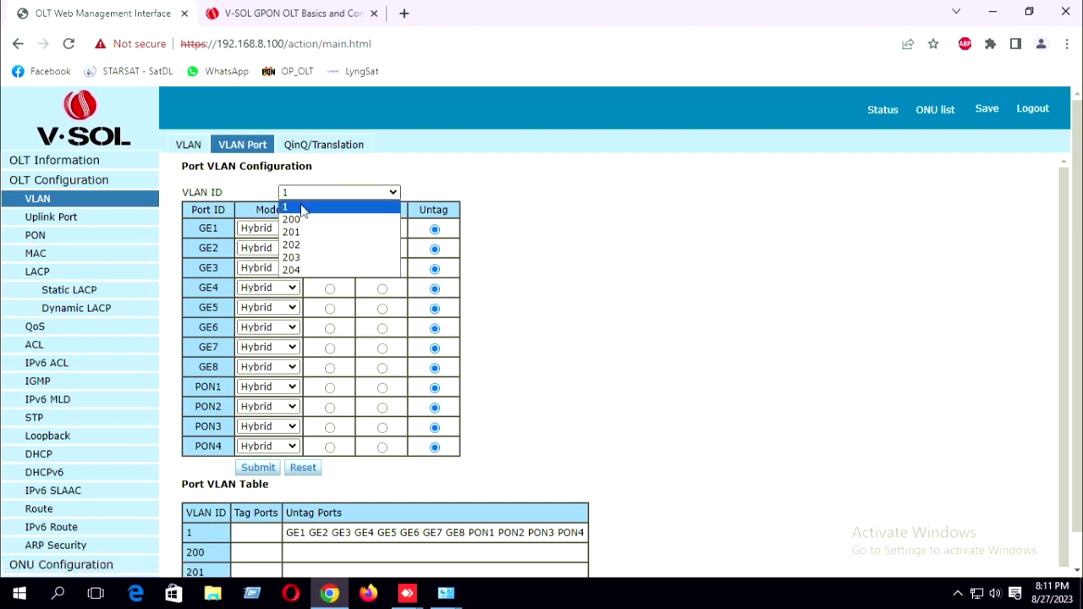
pyautogui.click(296, 220)
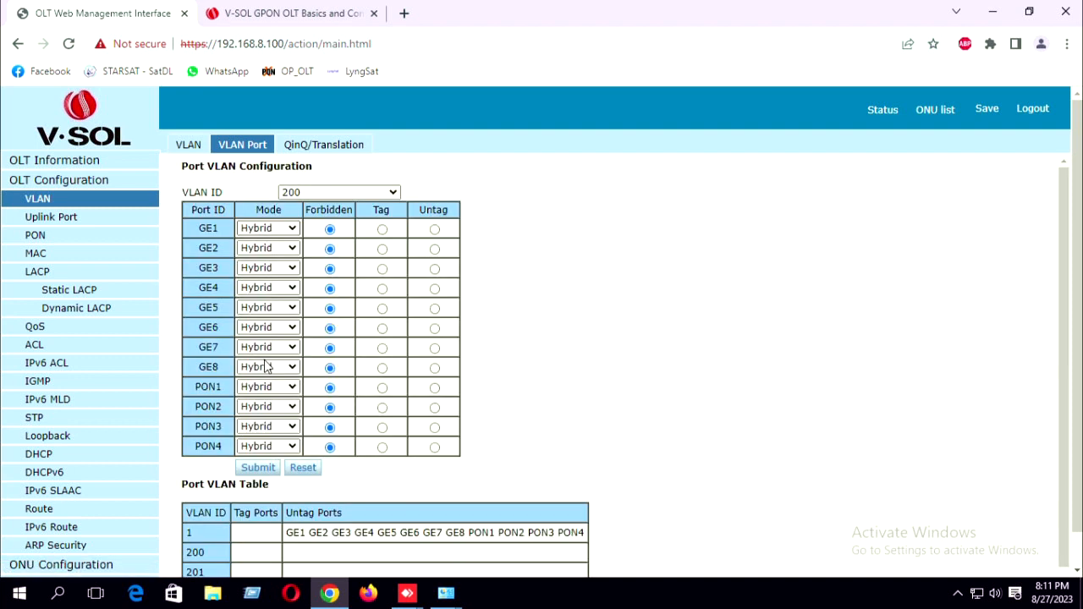
pyautogui.click(268, 308)
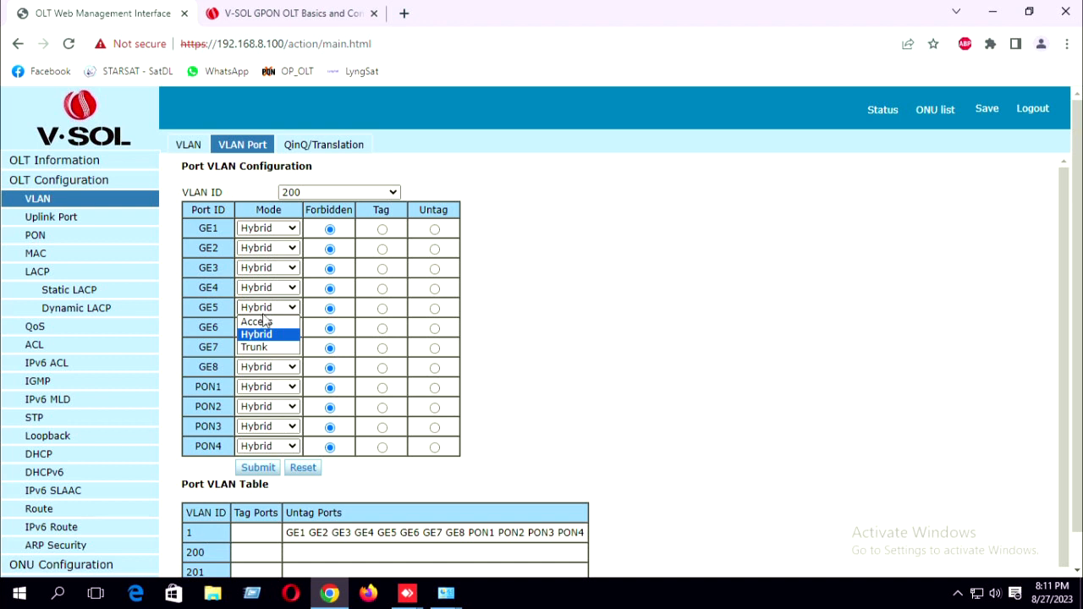
pyautogui.click(258, 348)
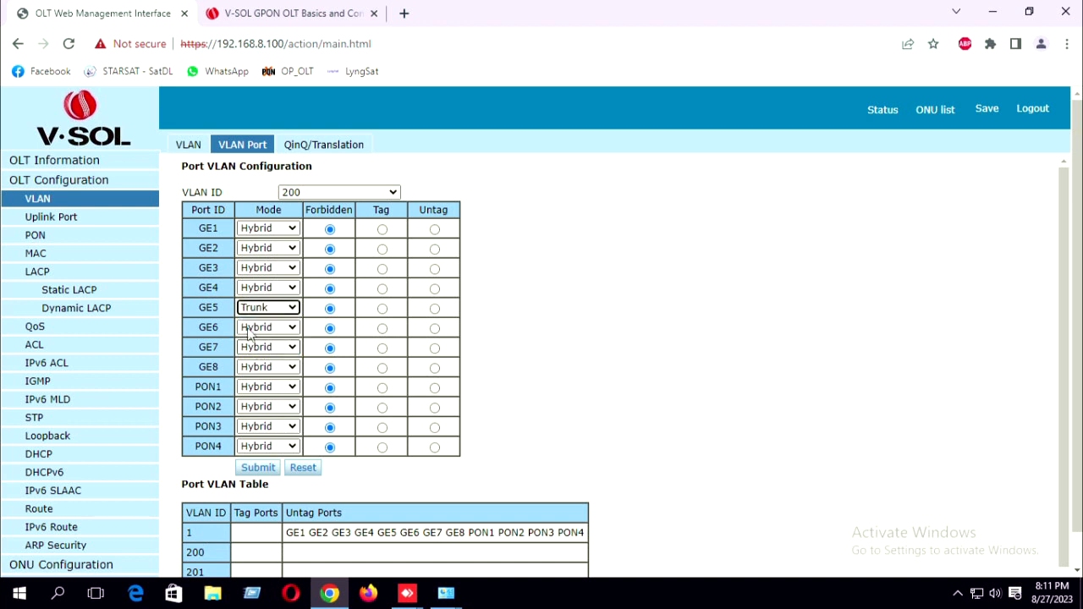
pyautogui.click(279, 327)
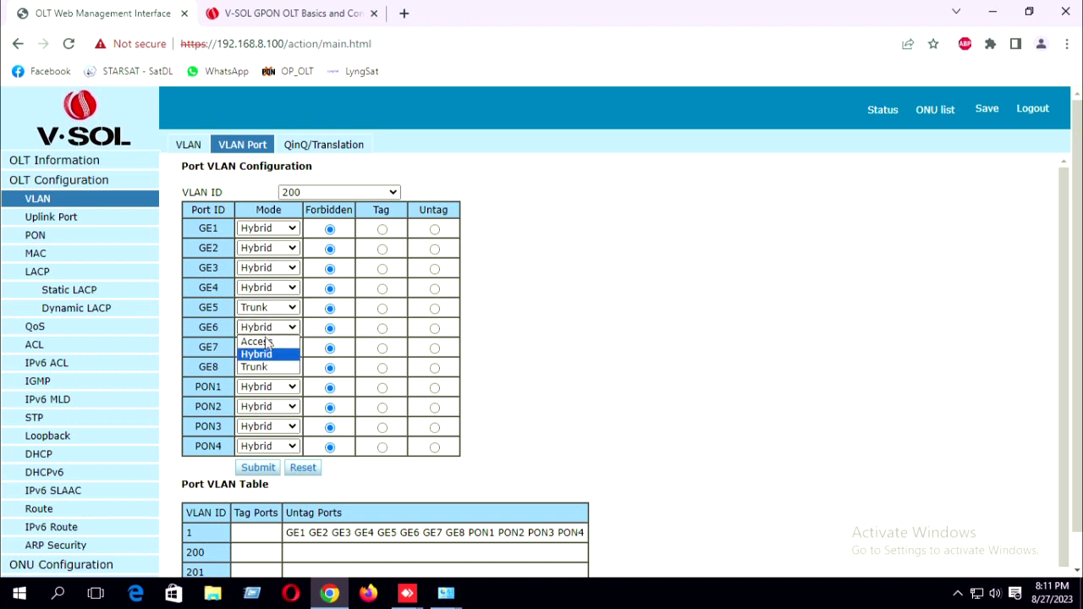
pyautogui.click(267, 369)
pyautogui.click(381, 308)
pyautogui.click(381, 327)
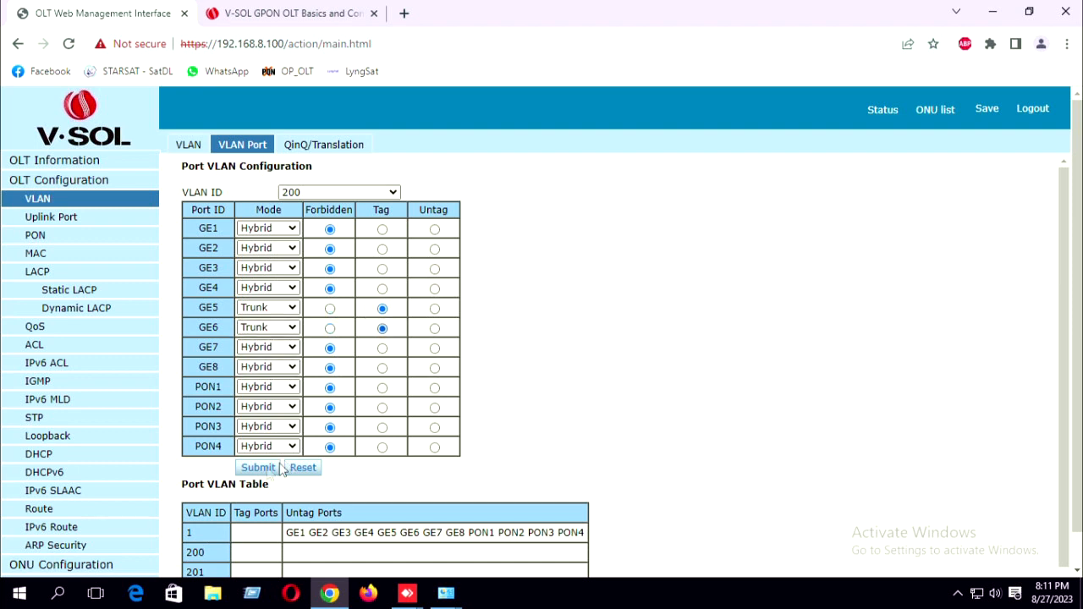
pyautogui.click(256, 471)
# For VLAN 201, tag ports GE5 and GE6, set PON1 to Access mode as an untagged member, and submit the configuration
pyautogui.click(306, 195)
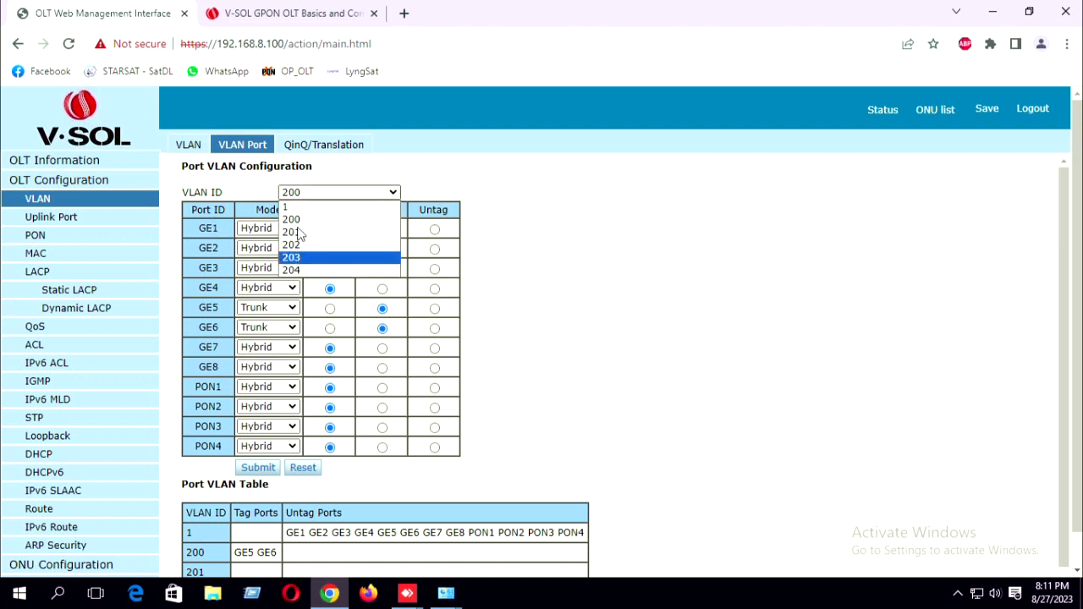
pyautogui.click(298, 233)
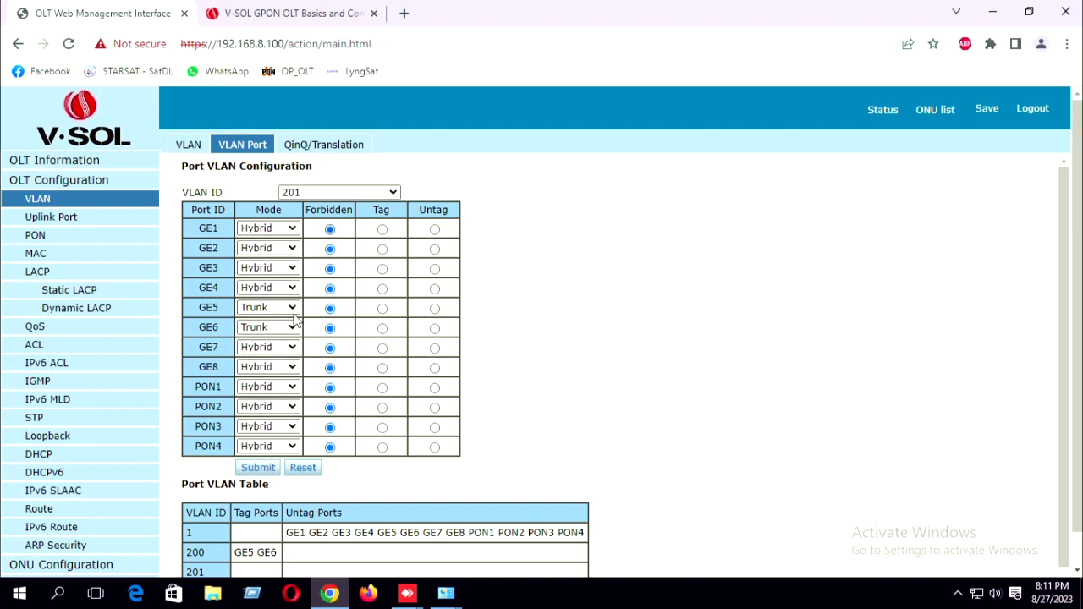
pyautogui.click(381, 308)
pyautogui.click(381, 328)
pyautogui.click(269, 388)
pyautogui.click(274, 402)
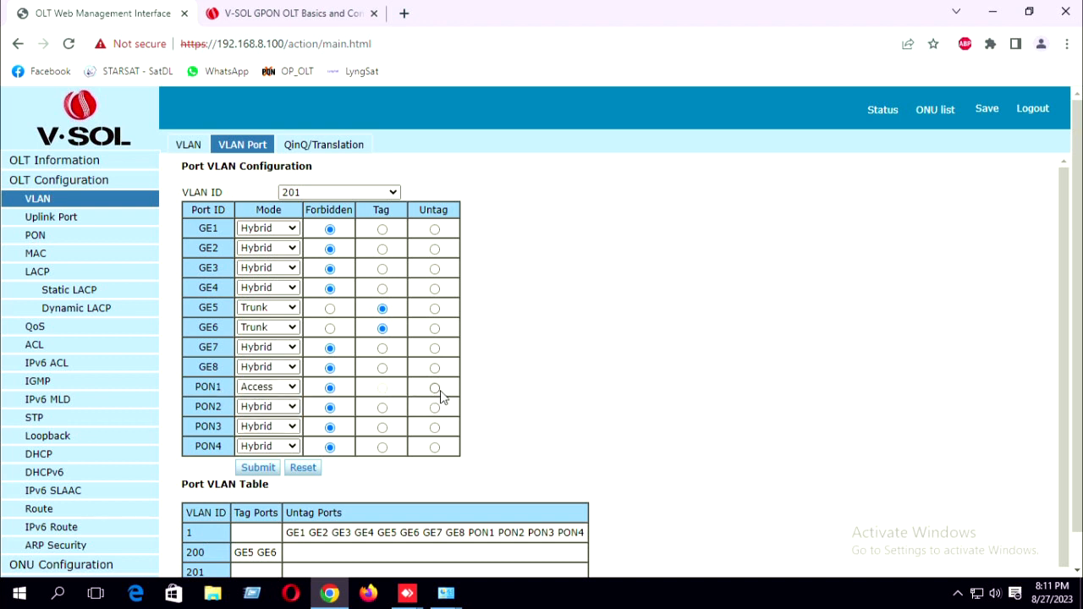
pyautogui.click(258, 468)
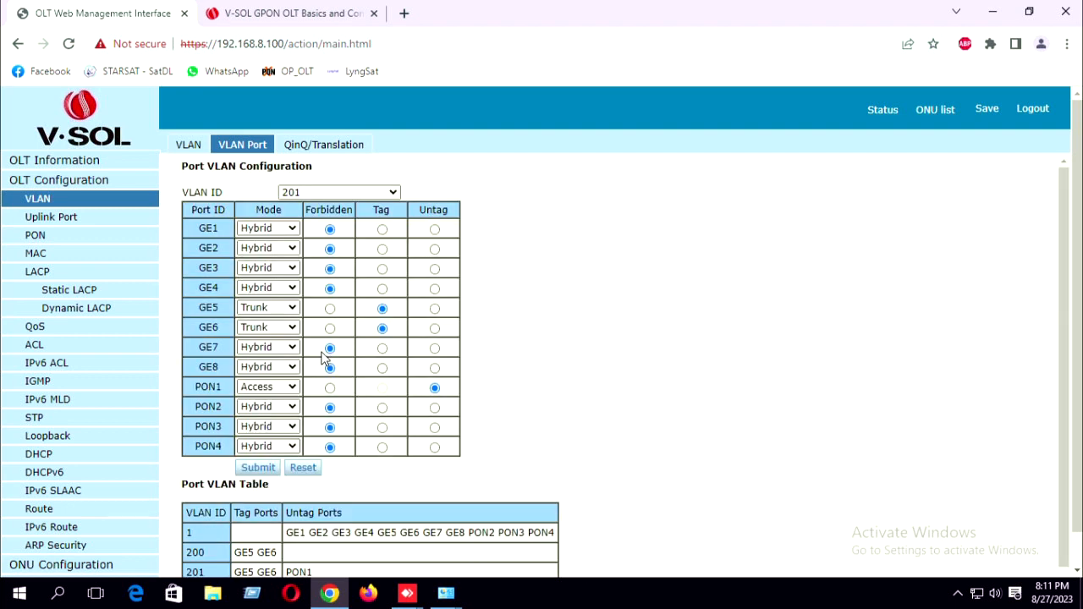
# For VLAN 202, tag ports GE5 and GE6, set PON2 to Access mode as an untagged member, and submit the configuration
pyautogui.click(312, 193)
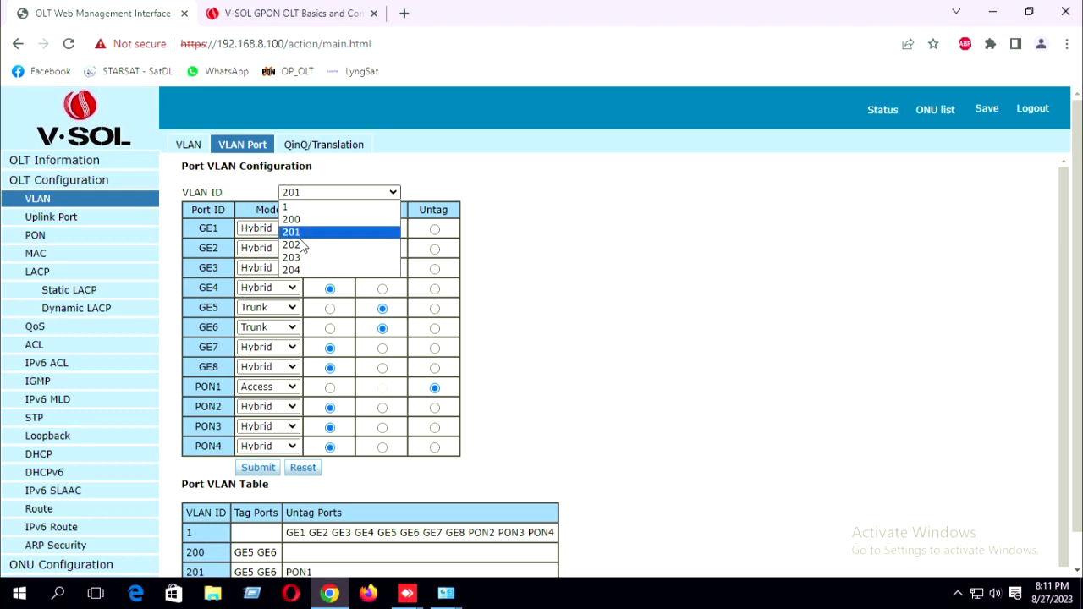
pyautogui.click(302, 246)
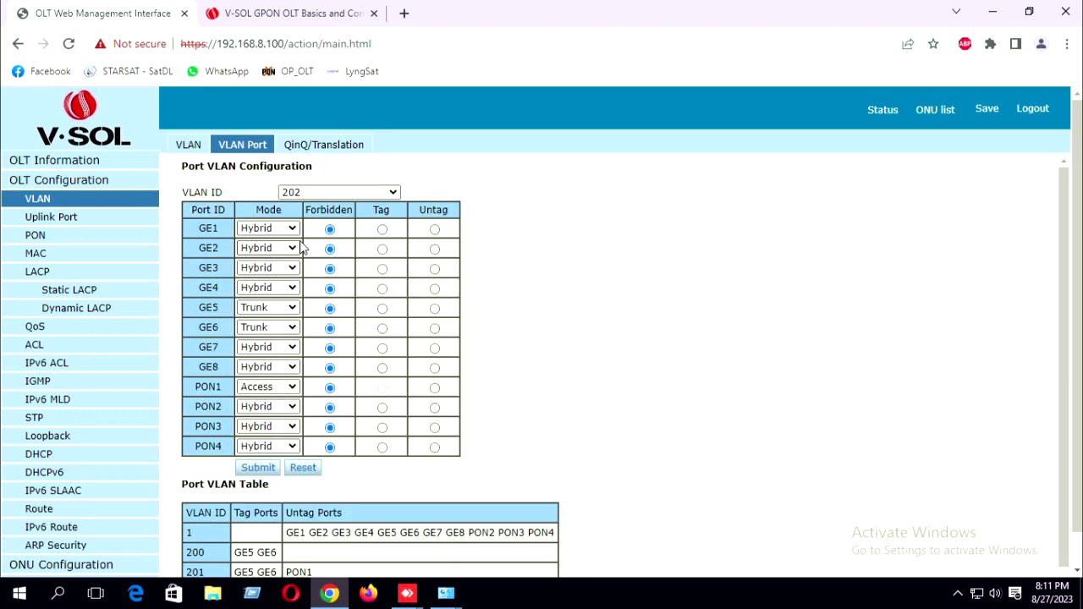
pyautogui.click(271, 409)
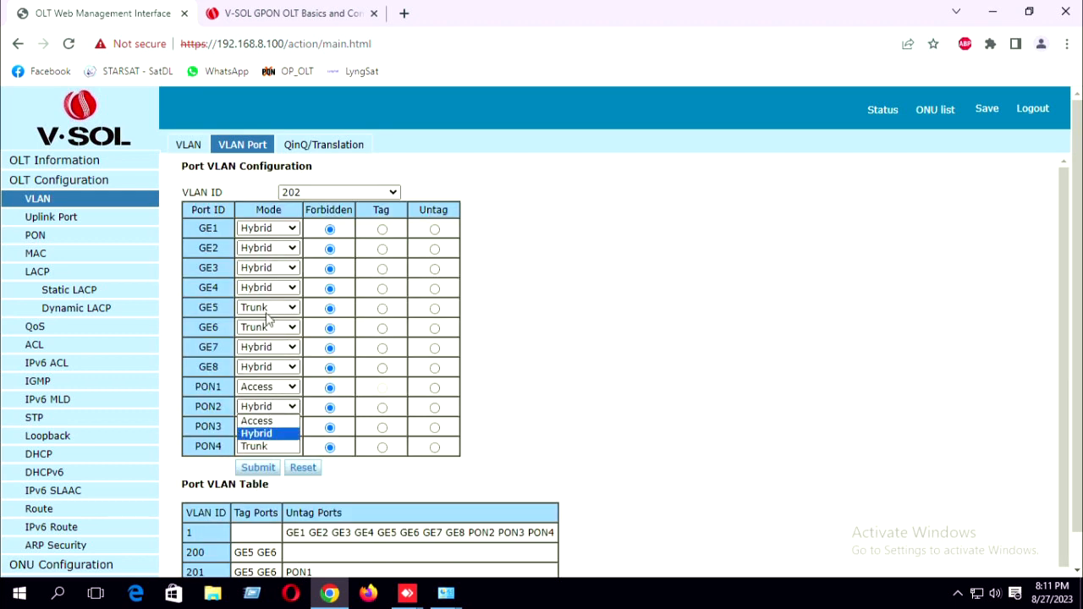
pyautogui.click(382, 310)
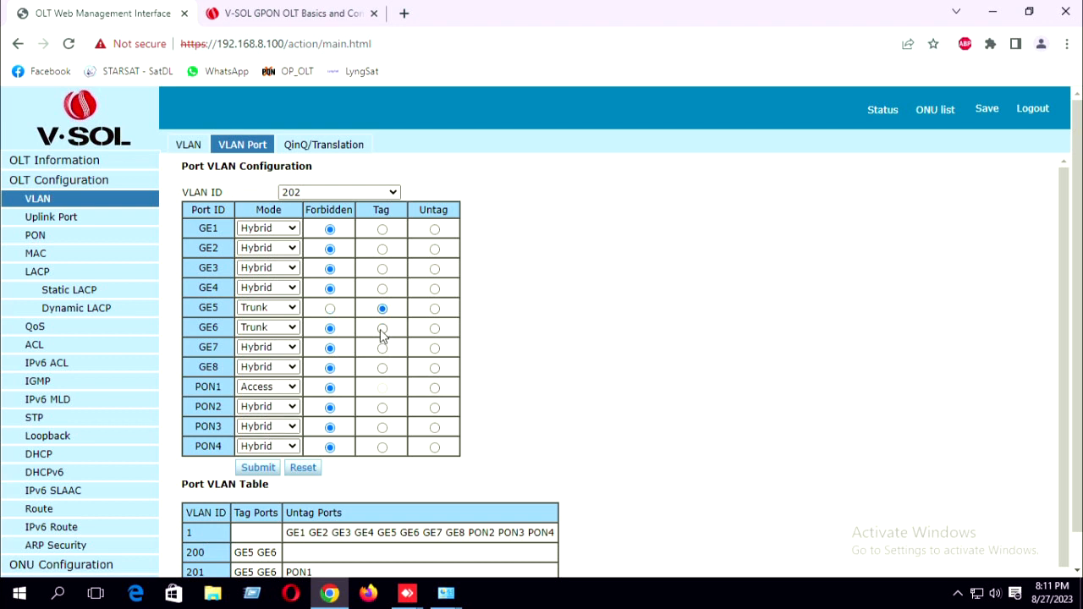
pyautogui.click(383, 329)
pyautogui.click(269, 409)
pyautogui.click(255, 421)
pyautogui.click(269, 407)
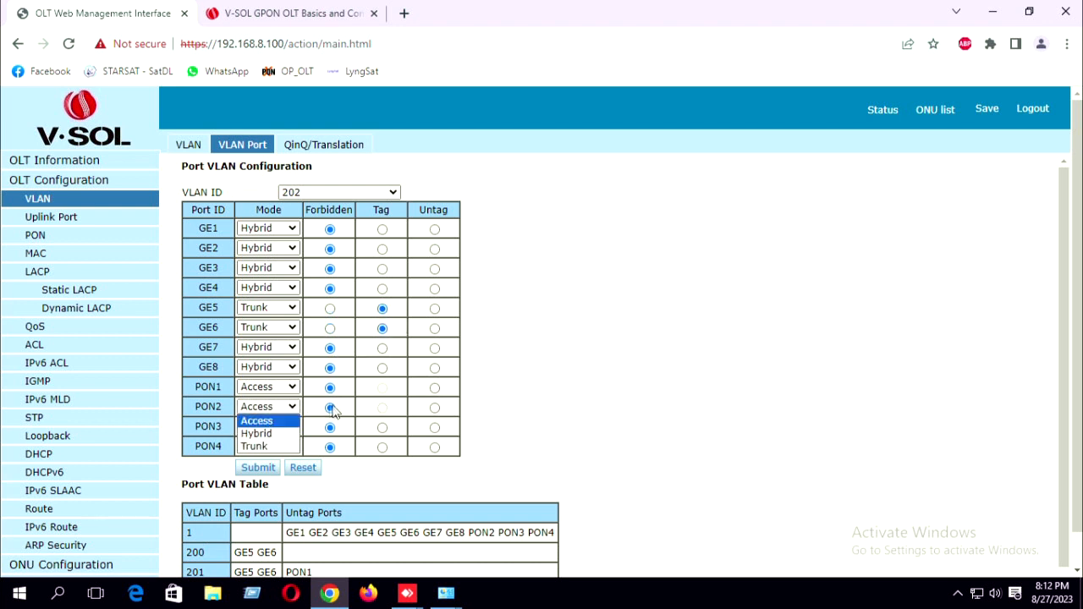
pyautogui.click(273, 407)
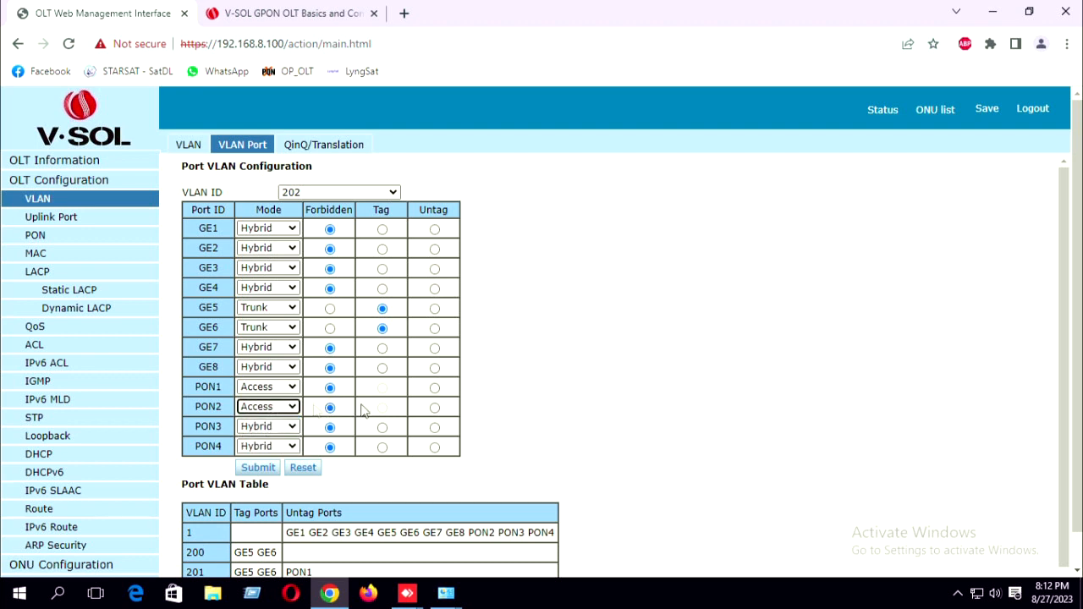
pyautogui.click(435, 408)
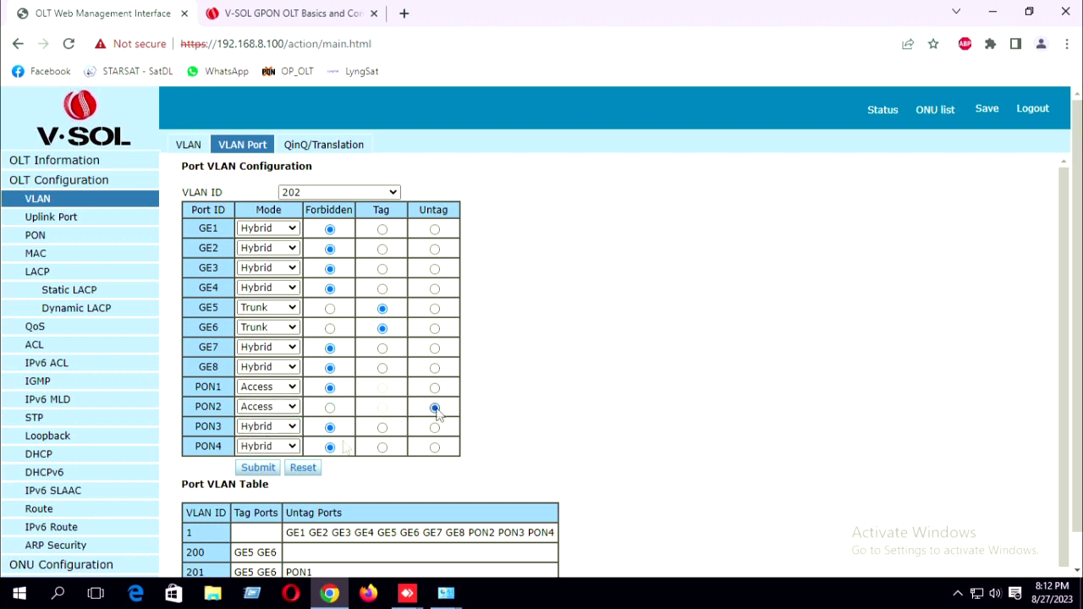
pyautogui.click(258, 467)
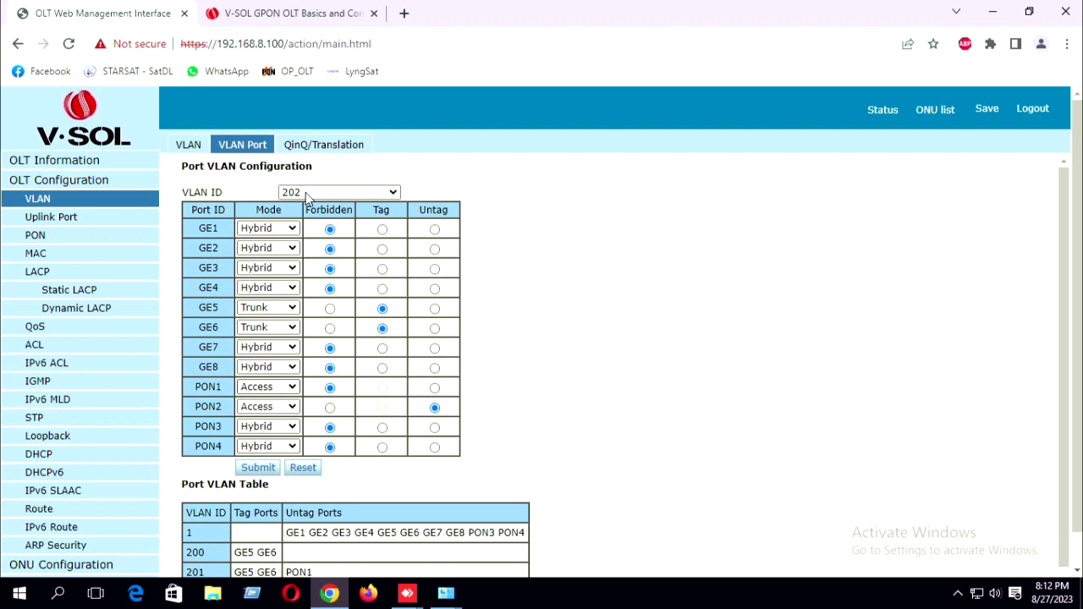
# For VLAN 203, set PON3 to Access mode as an untagged member, tag ports GE5 and GE6, and submit the configuration
pyautogui.click(308, 193)
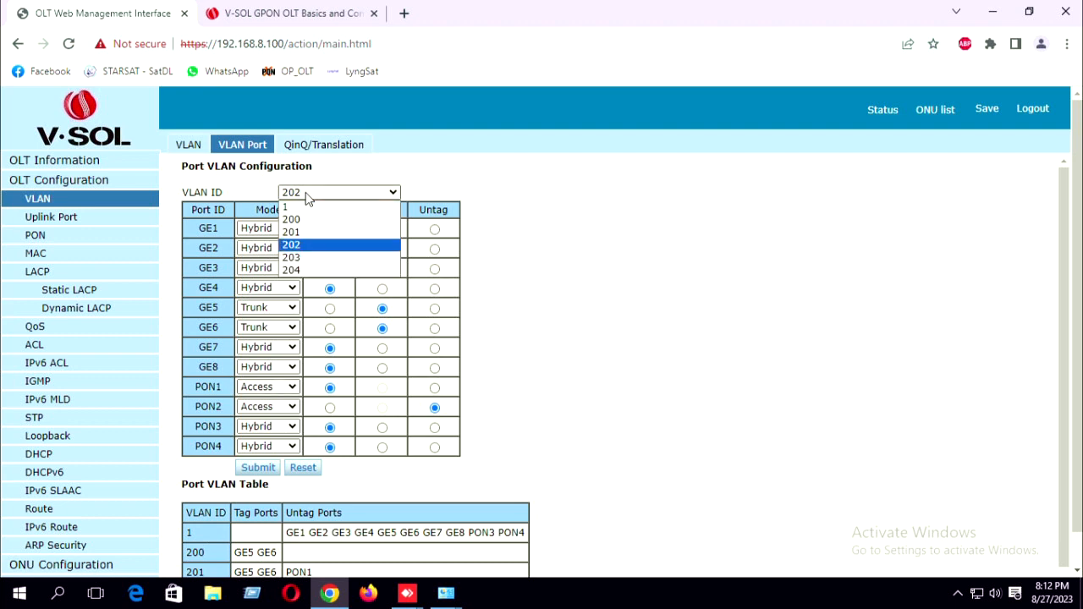
pyautogui.click(296, 258)
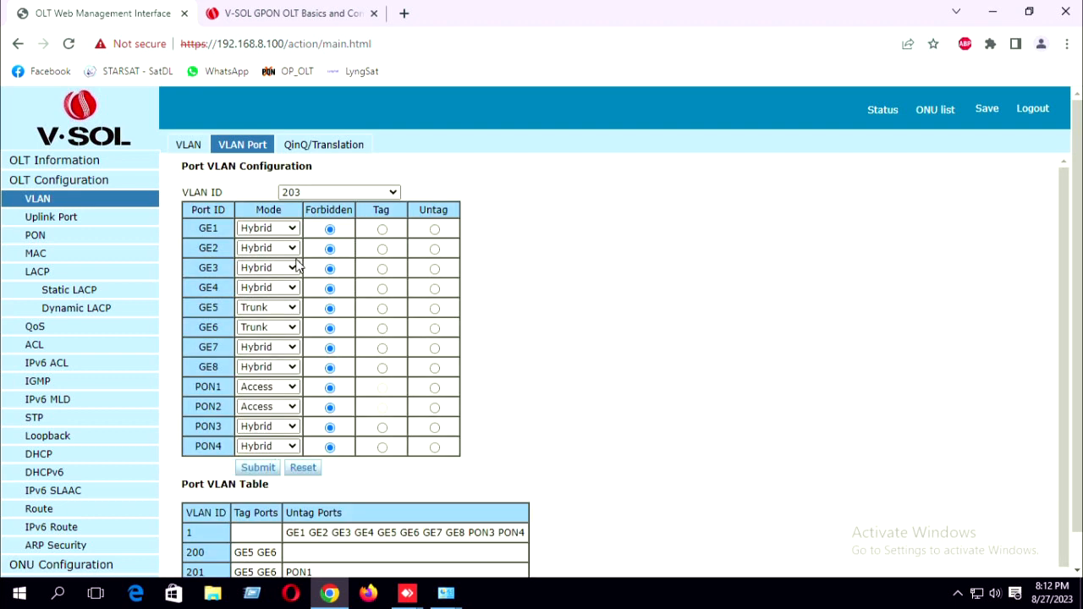
pyautogui.scroll(-1, 310, 340)
pyautogui.click(269, 391)
pyautogui.click(269, 401)
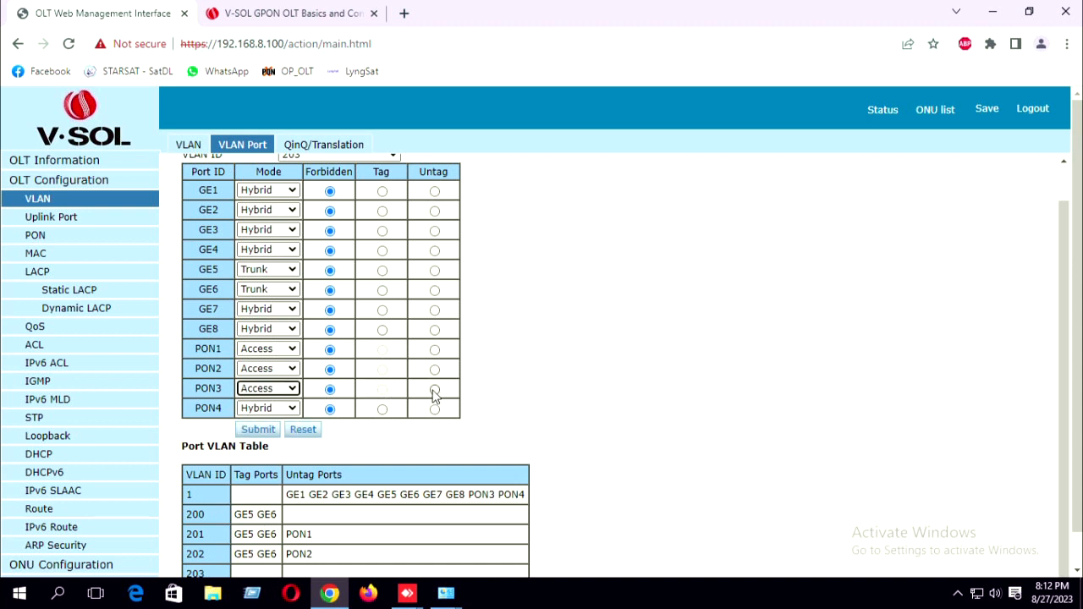
pyautogui.click(382, 270)
pyautogui.click(382, 290)
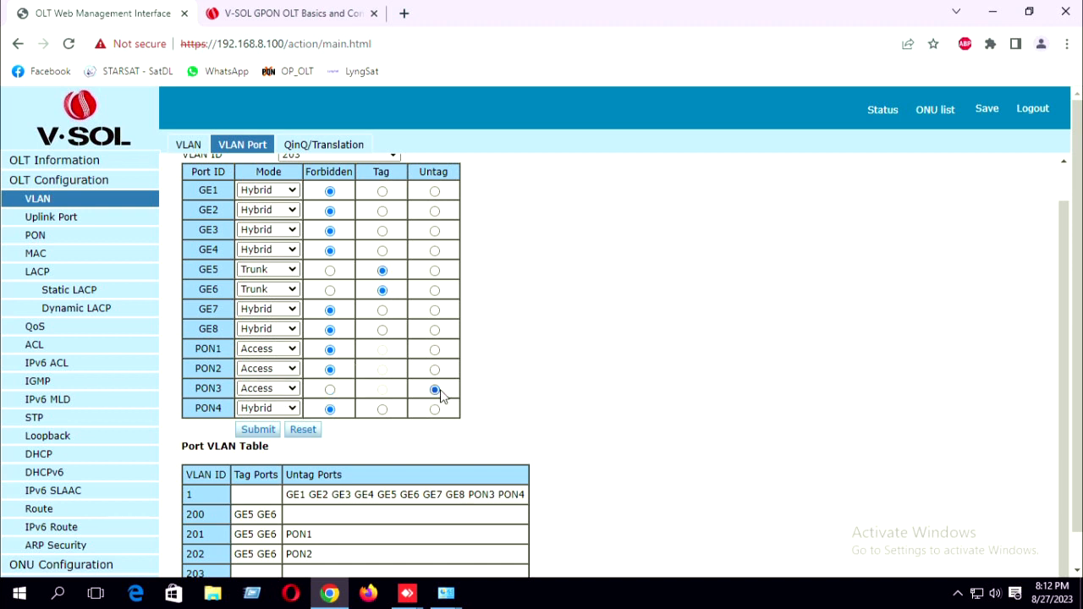
pyautogui.click(258, 429)
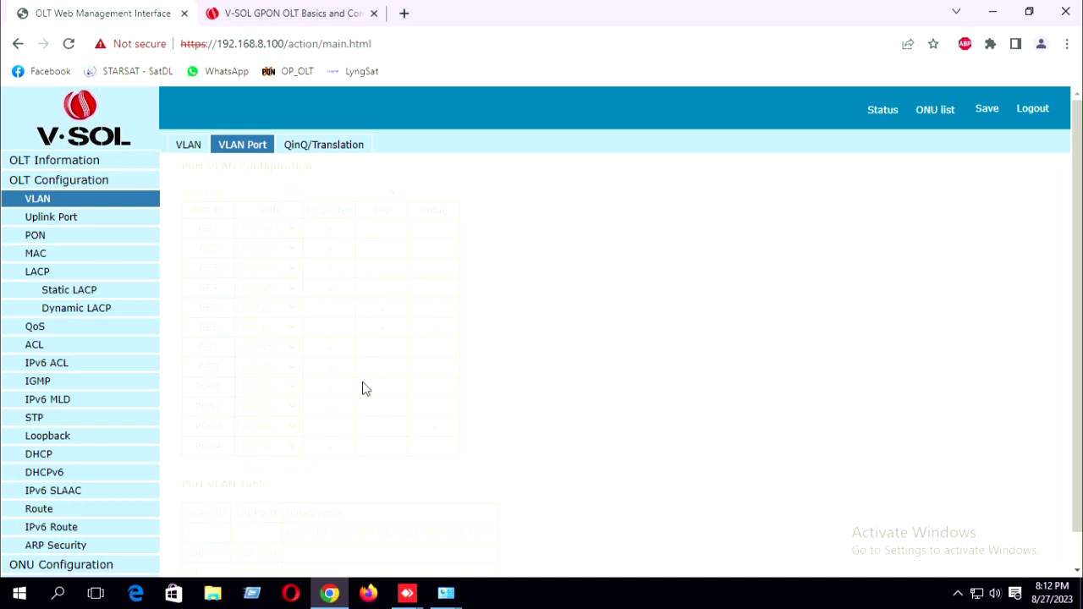
# For VLAN 204, tag ports GE5 and GE6, set PON4 to Access mode as an untagged member, and submit the configuration
pyautogui.click(312, 193)
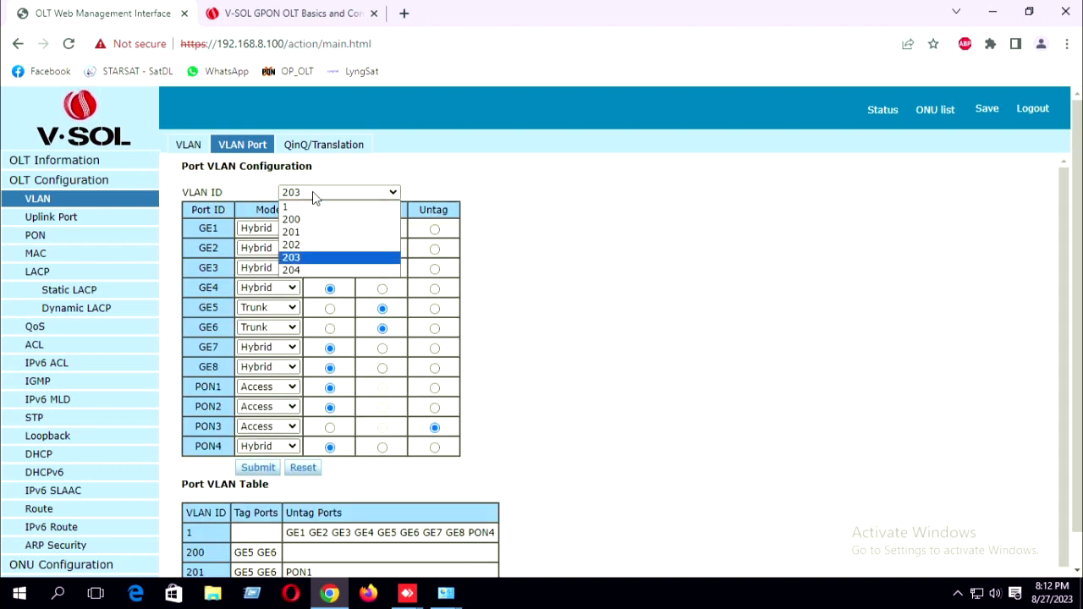
pyautogui.click(304, 270)
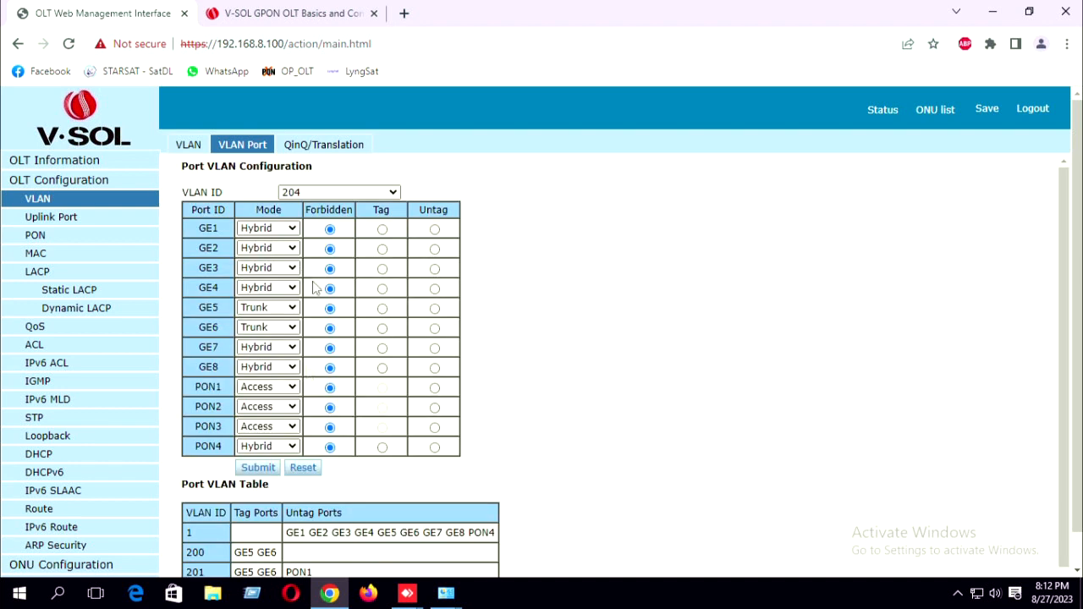
pyautogui.click(382, 310)
pyautogui.click(382, 329)
pyautogui.click(287, 446)
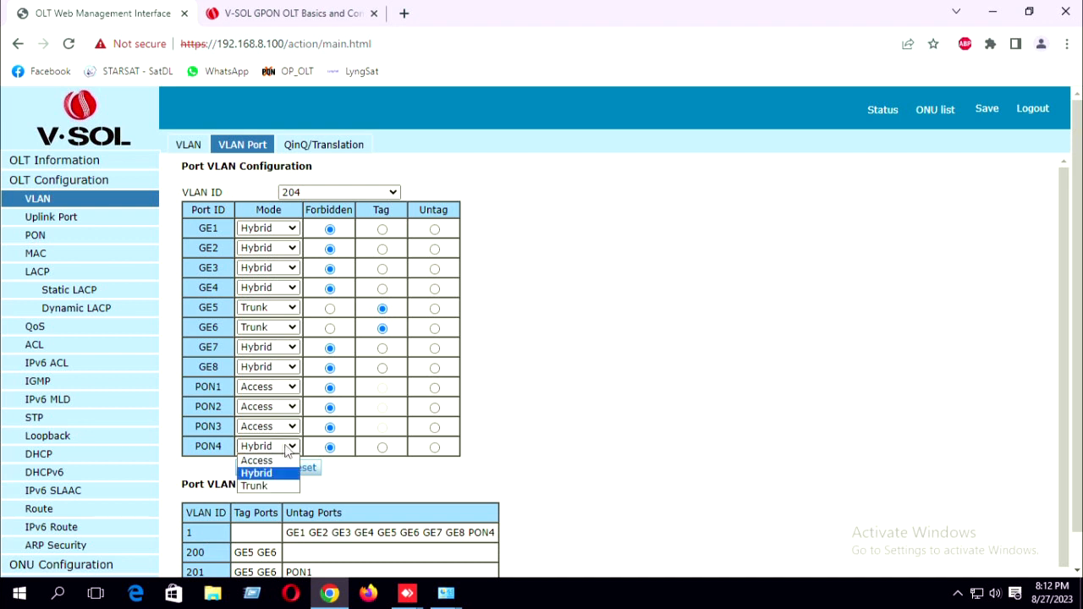
pyautogui.click(269, 461)
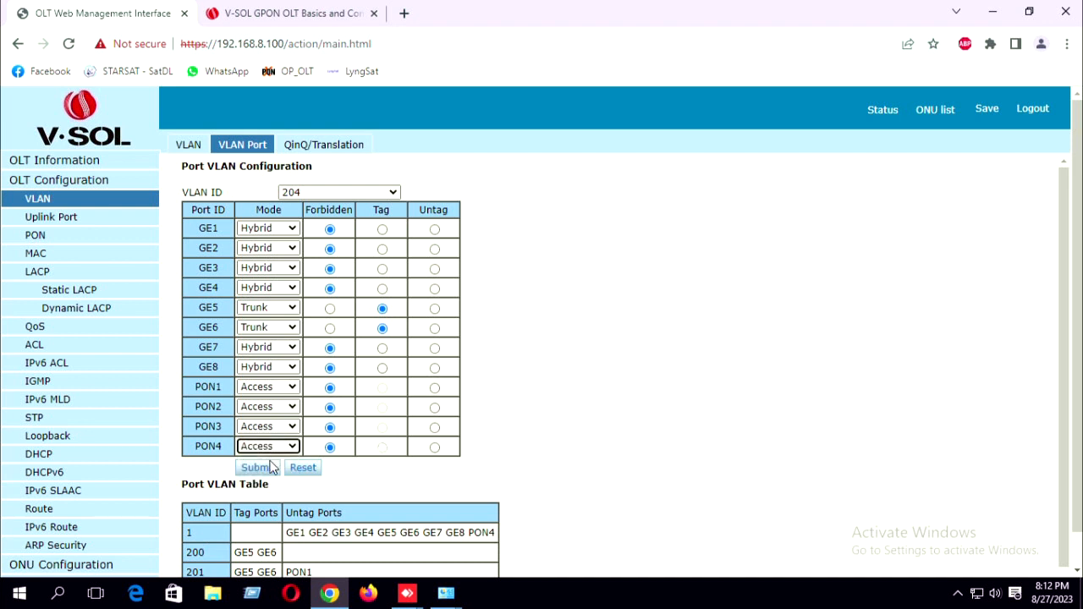
pyautogui.click(434, 448)
pyautogui.scroll(-1, 247, 502)
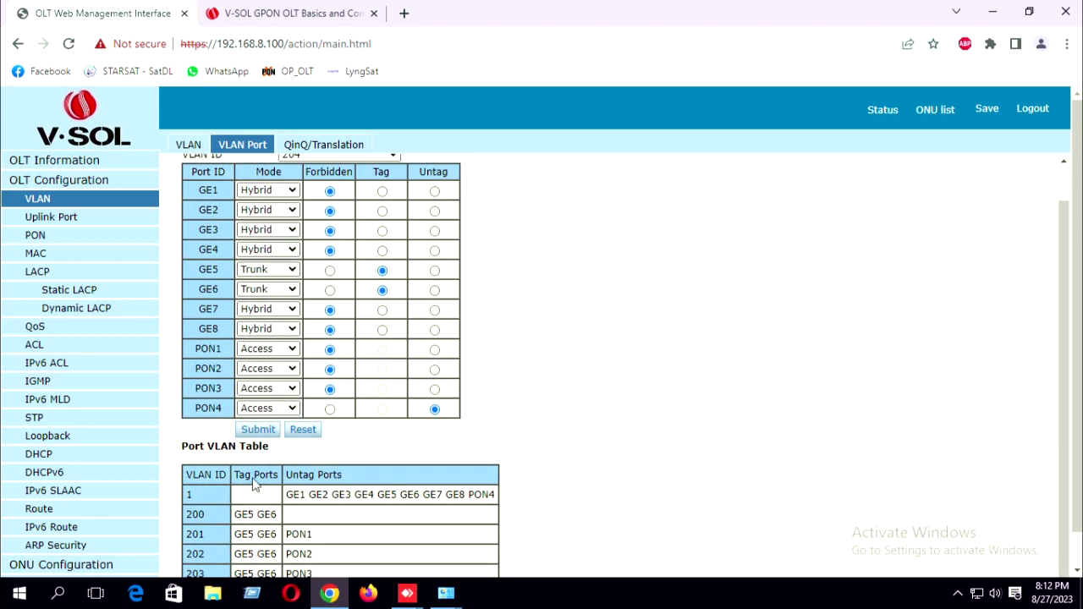
pyautogui.click(258, 430)
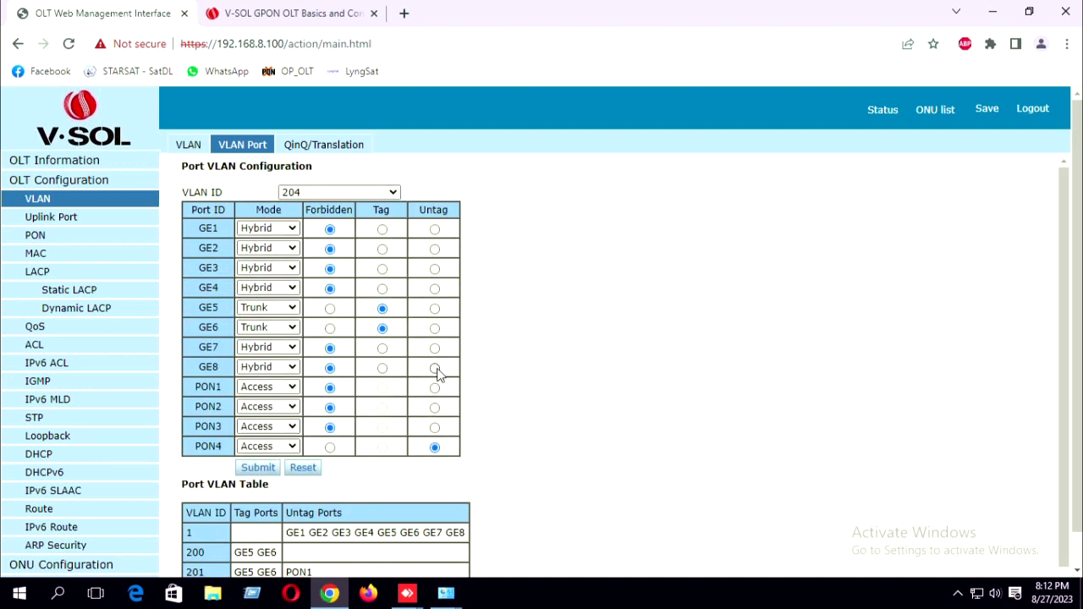
pyautogui.scroll(-1, 437, 375)
pyautogui.scroll(-1, 407, 430)
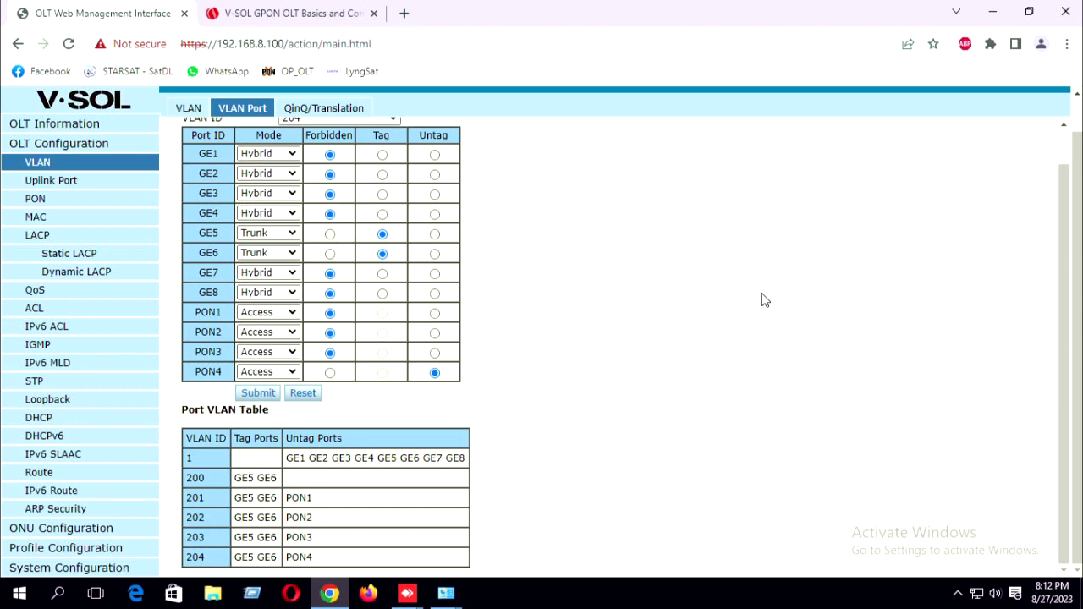
# Set GE7 and GE8 to Access mode as untagged members of VLAN 204, submit the change, and save the OLT configuration
pyautogui.scroll(1, 674, 302)
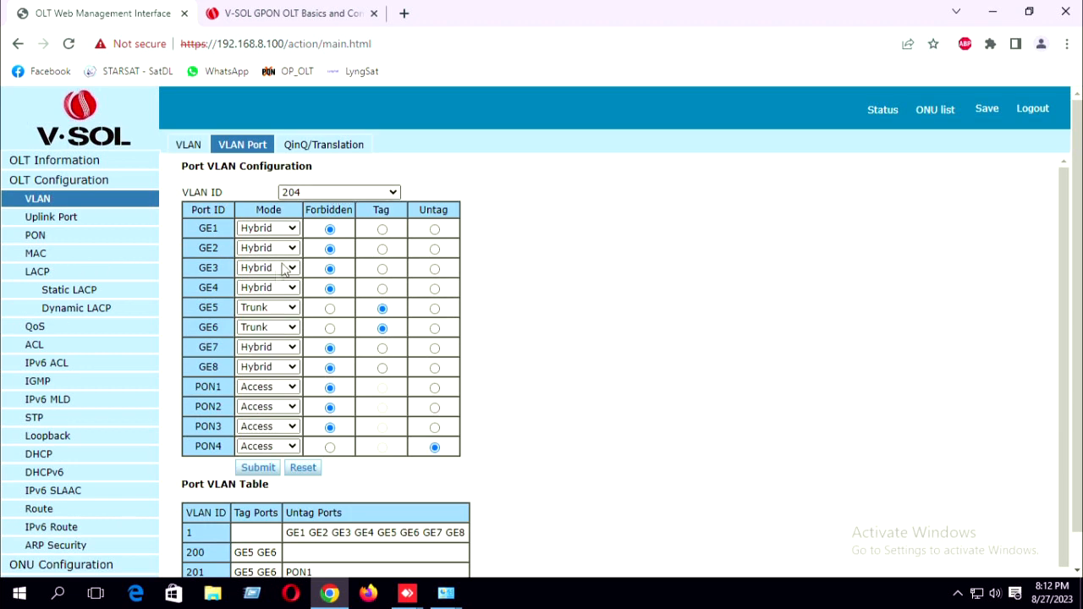
pyautogui.click(275, 352)
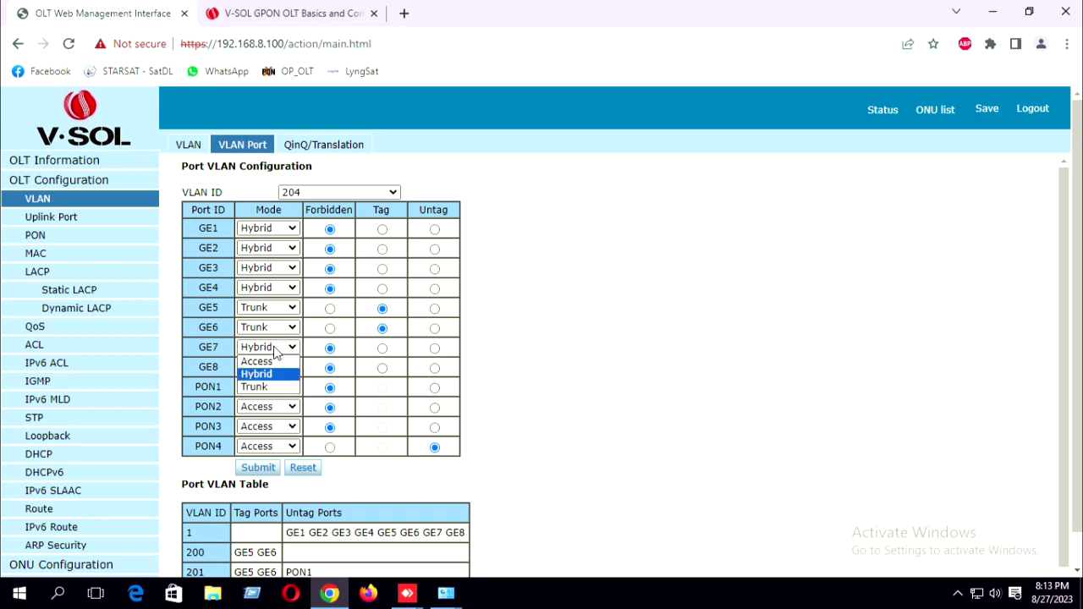
pyautogui.click(281, 358)
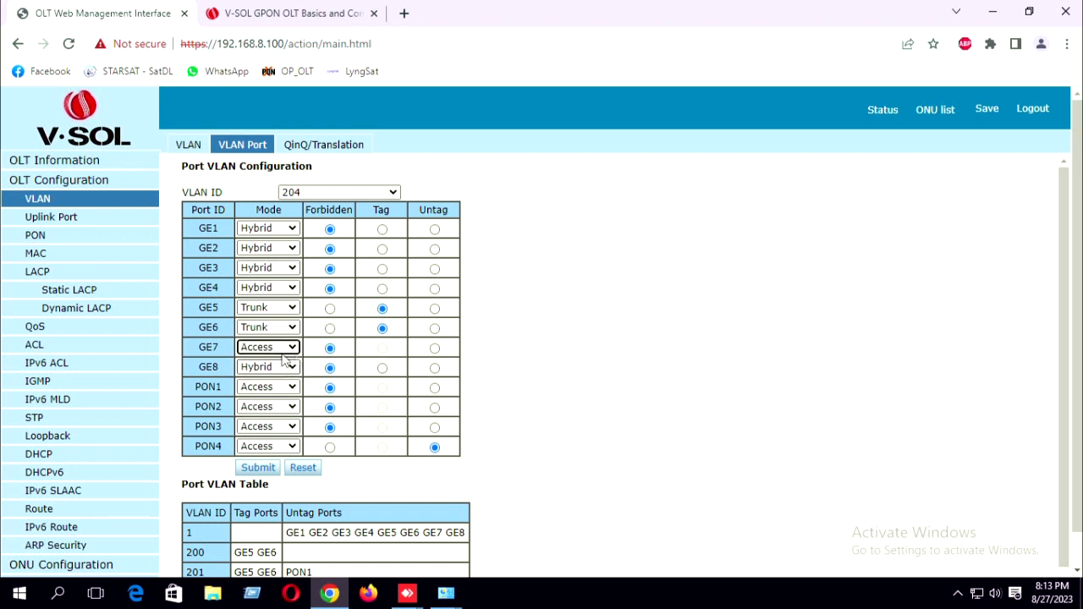
pyautogui.click(434, 348)
pyautogui.click(268, 370)
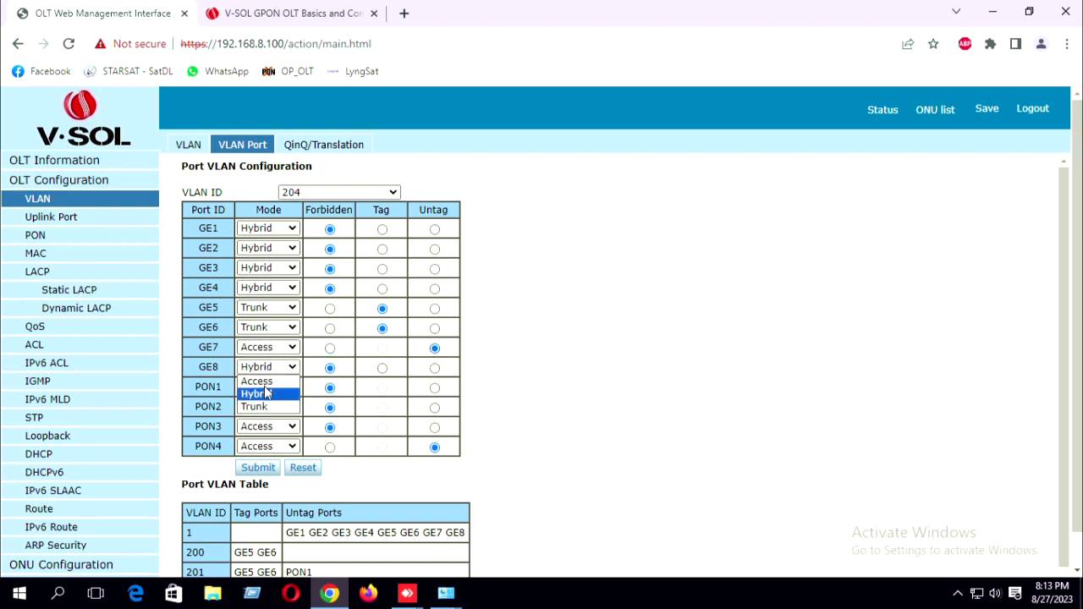
pyautogui.click(269, 380)
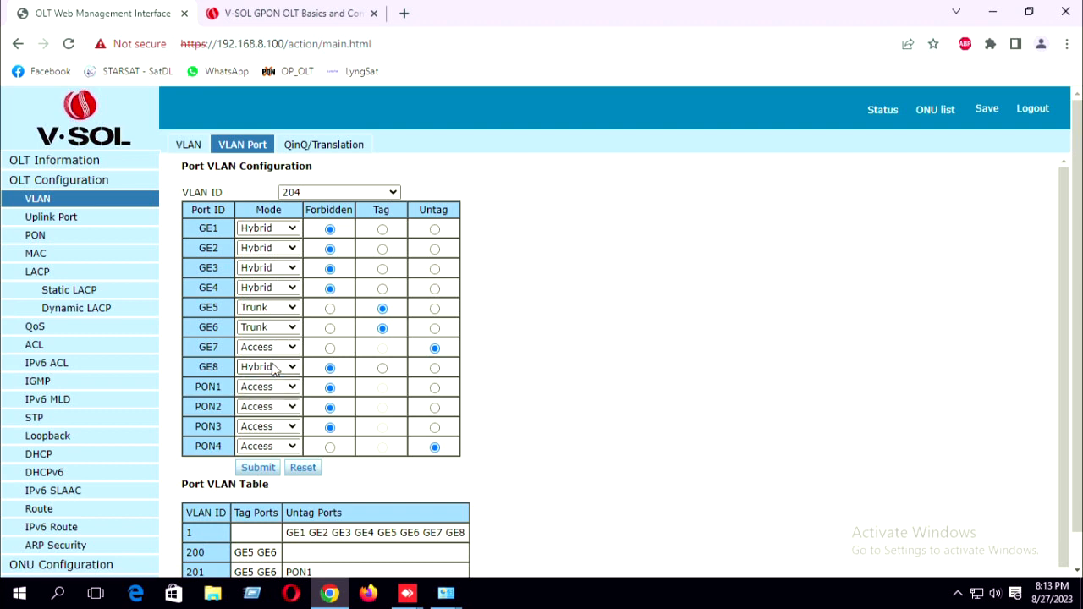
pyautogui.click(434, 368)
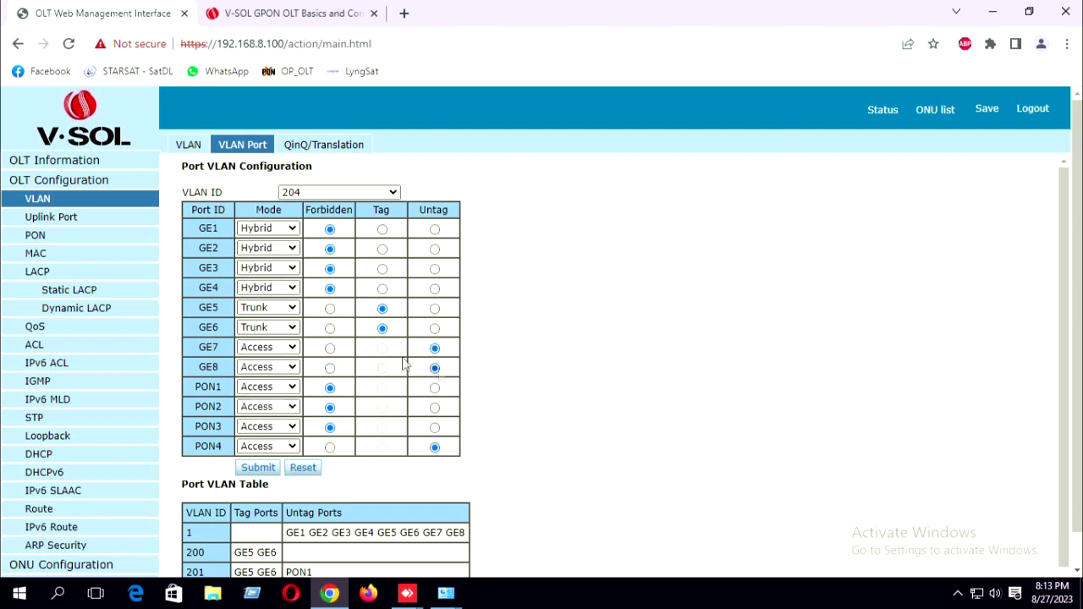
pyautogui.click(252, 470)
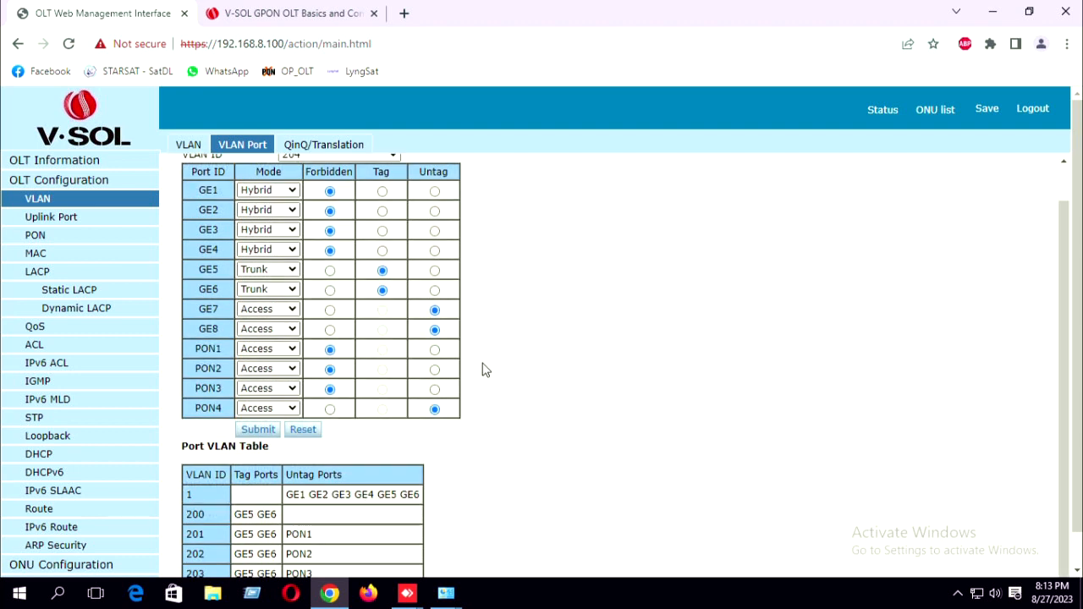
pyautogui.scroll(-1, 483, 355)
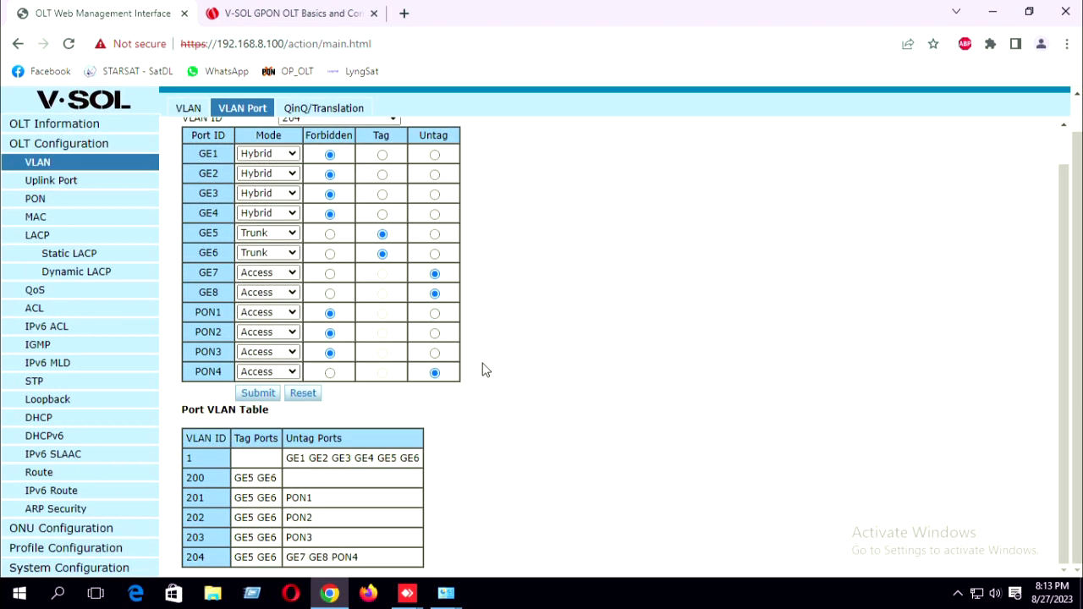
pyautogui.scroll(1, 483, 370)
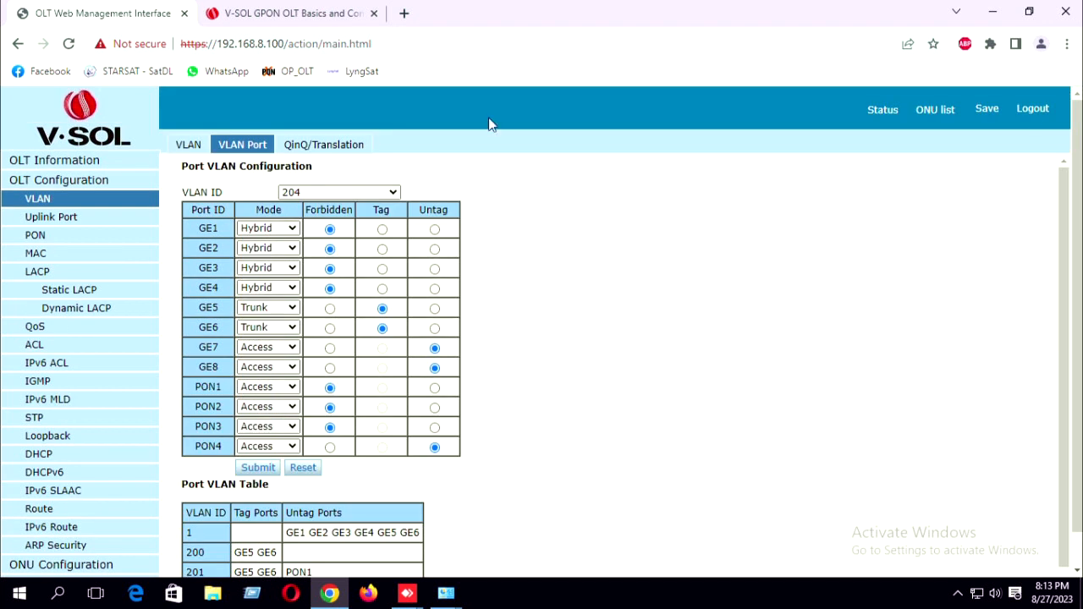
pyautogui.click(987, 115)
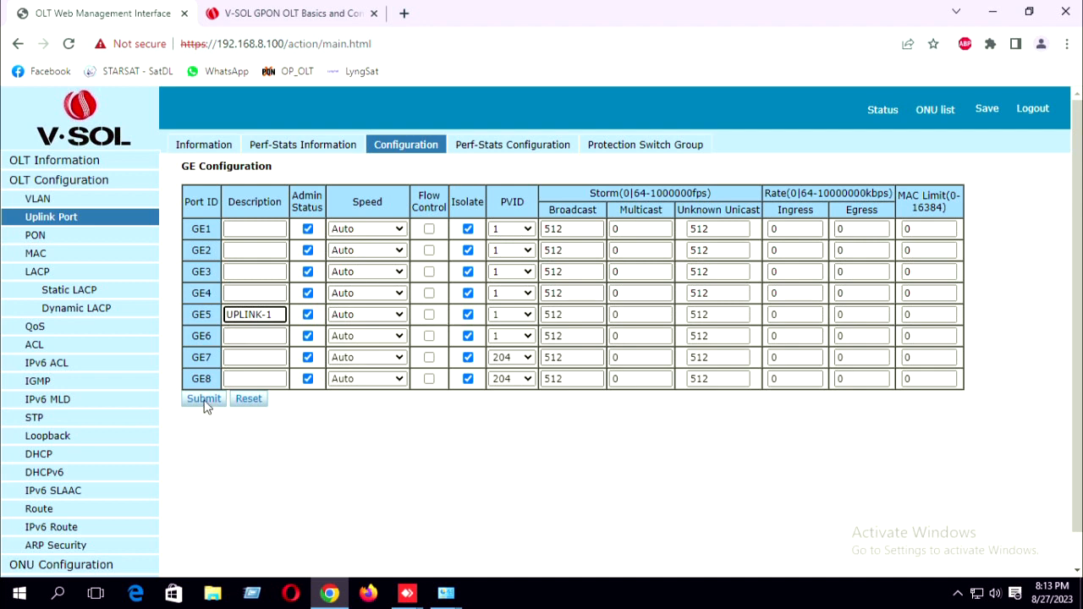
# In the uplink port configuration, submit the description UPLINK-1 for GE5 and UPLINK-2 for GE6
pyautogui.click(203, 400)
pyautogui.click(250, 335)
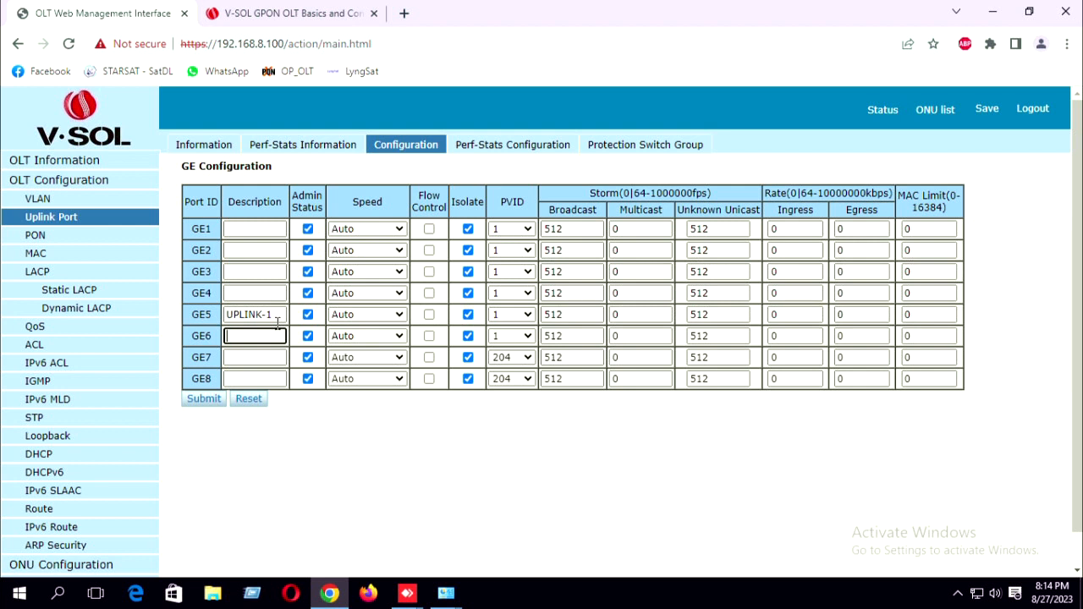
pyautogui.moveTo(267, 314); pyautogui.dragTo(155, 312)
pyautogui.hotkey('ctrl', 'c')
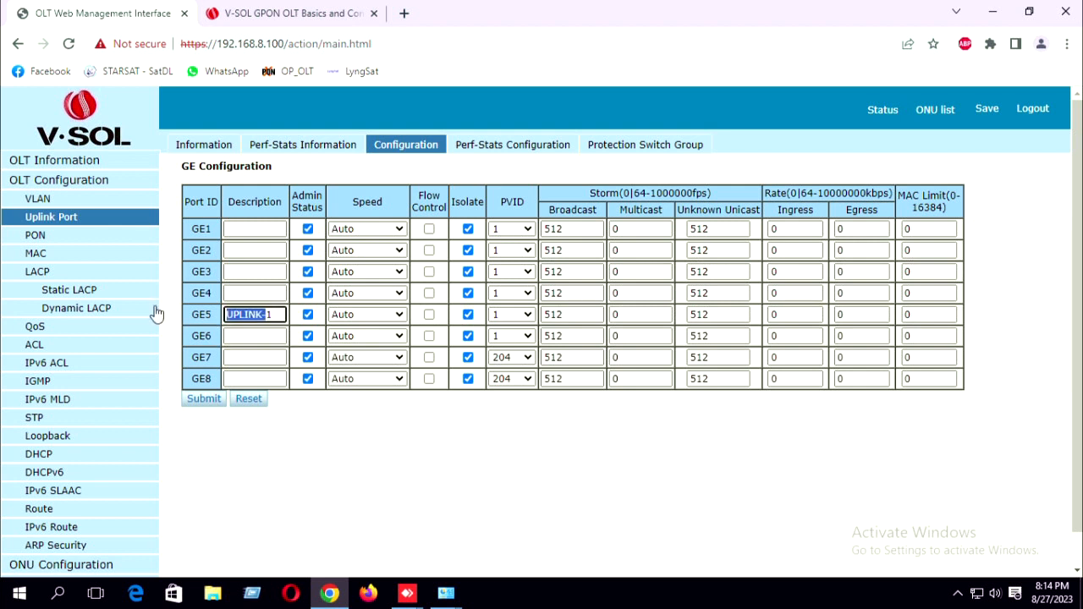
pyautogui.click(240, 336)
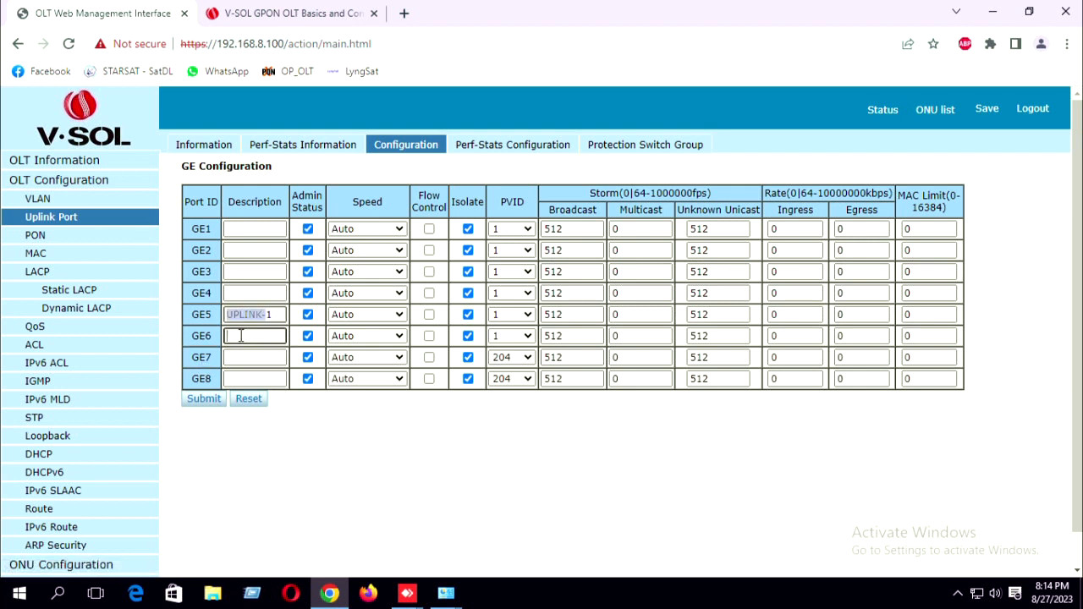
pyautogui.hotkey('ctrl', 'v')
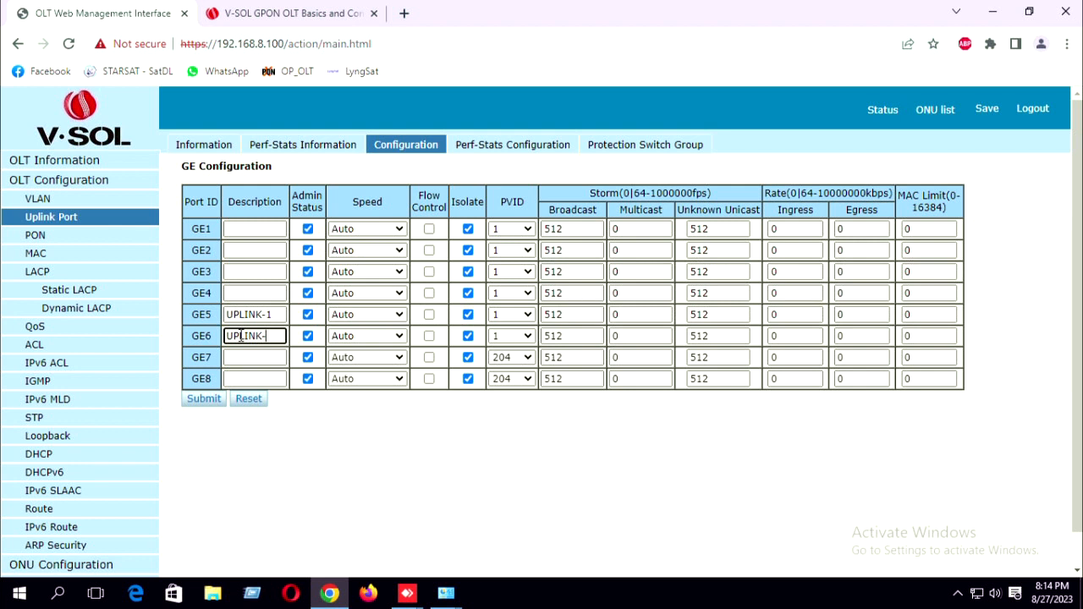
pyautogui.write('2')
pyautogui.click(202, 401)
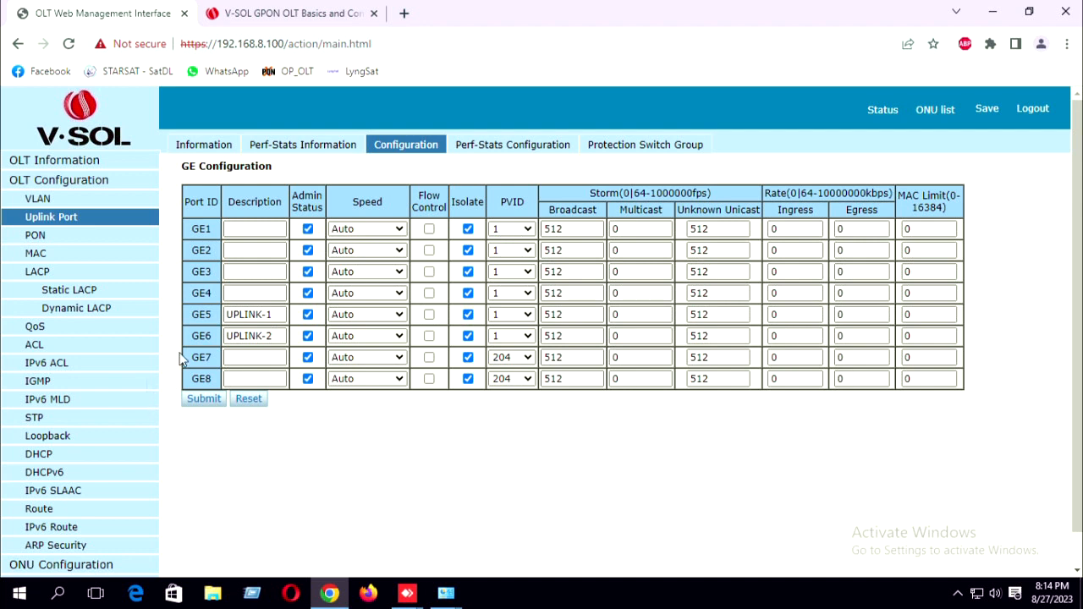
# Open the MAC settings in the OLT configuration
pyautogui.click(48, 253)
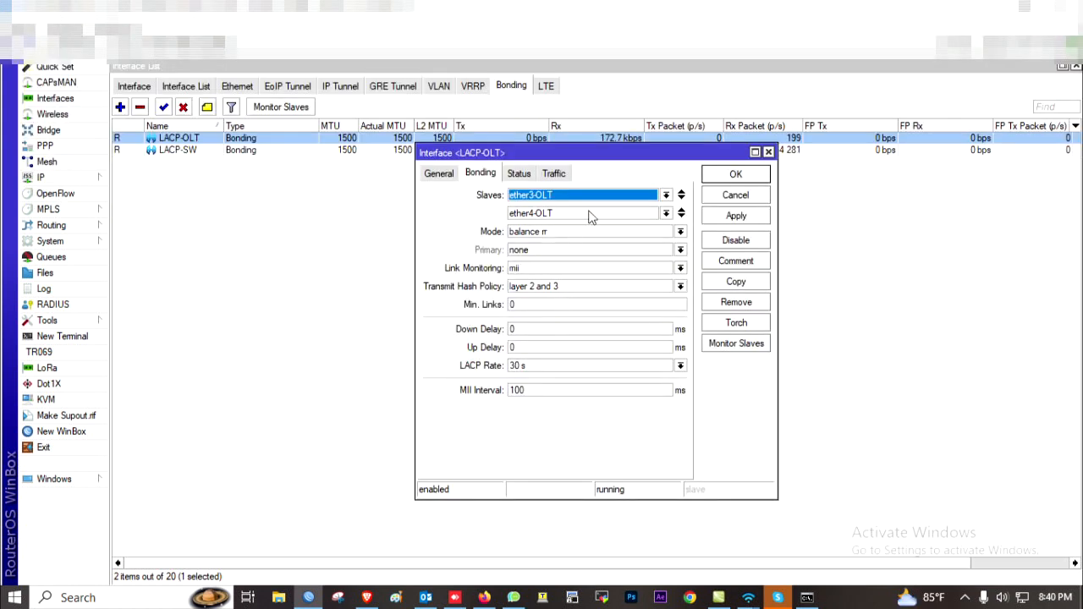
# In WinBox, set the bonding mode of the LACP-OLT interface to 802.3ad and apply the change
pyautogui.click(548, 234)
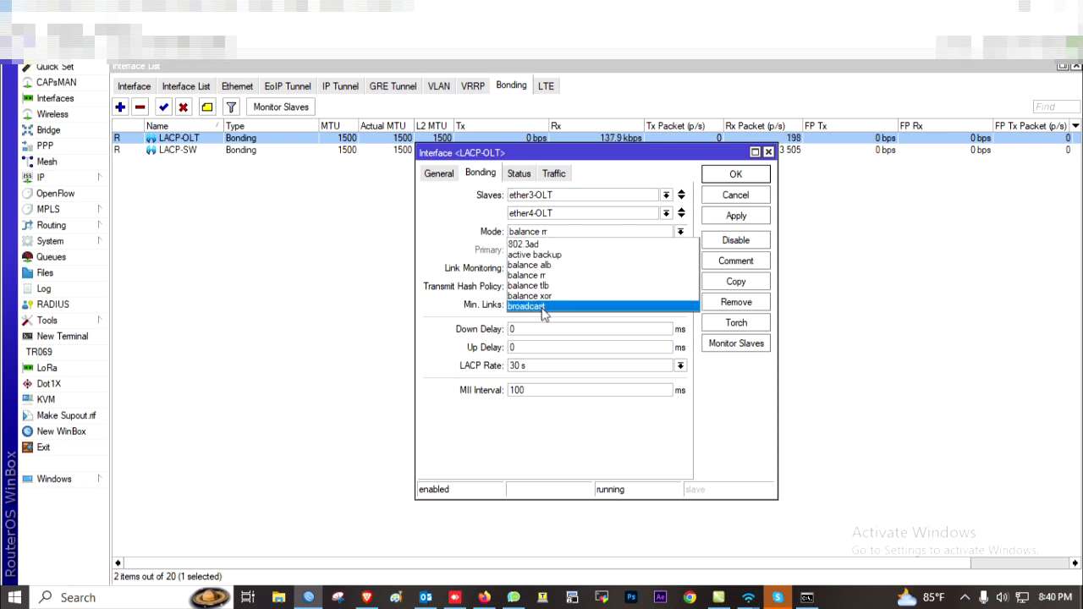
pyautogui.click(533, 243)
pyautogui.click(731, 221)
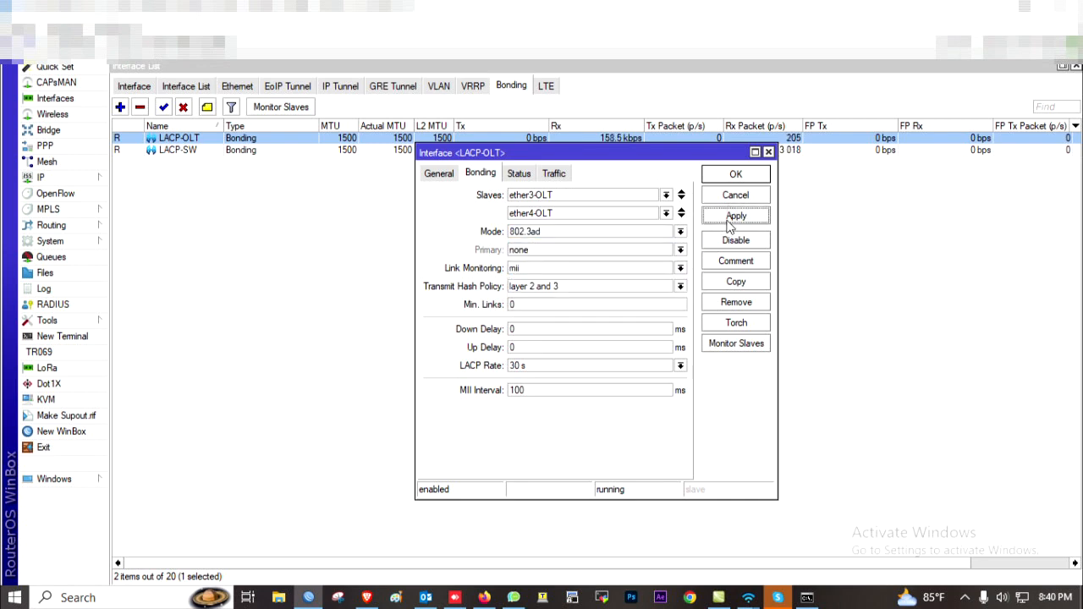
pyautogui.click(735, 175)
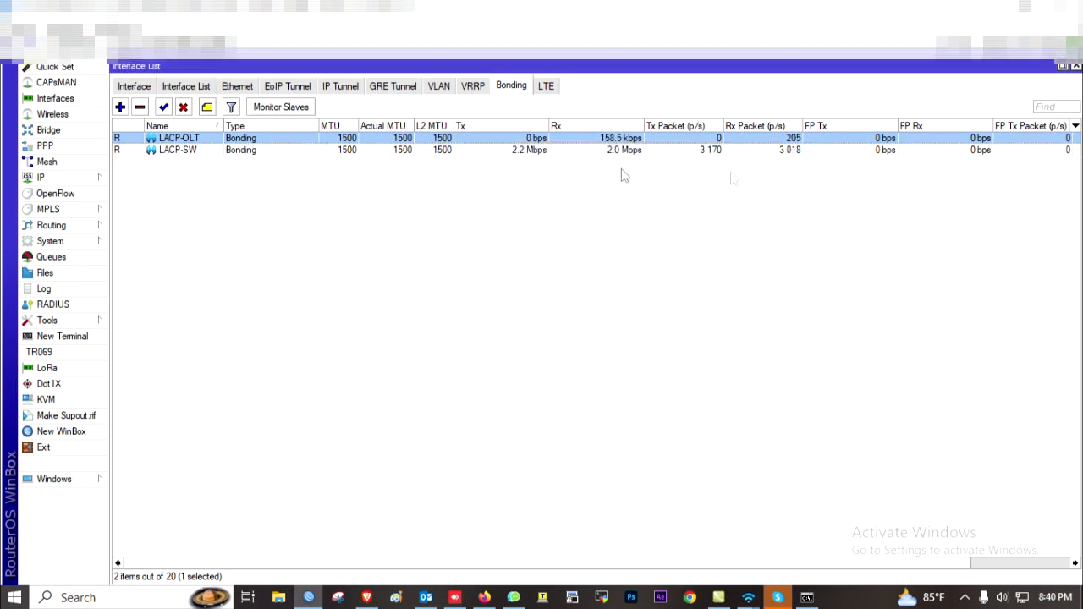
# Examine the router's PPPoE servers on the EPON and GE-PORT interfaces and the active PPP connections
pyautogui.click(236, 88)
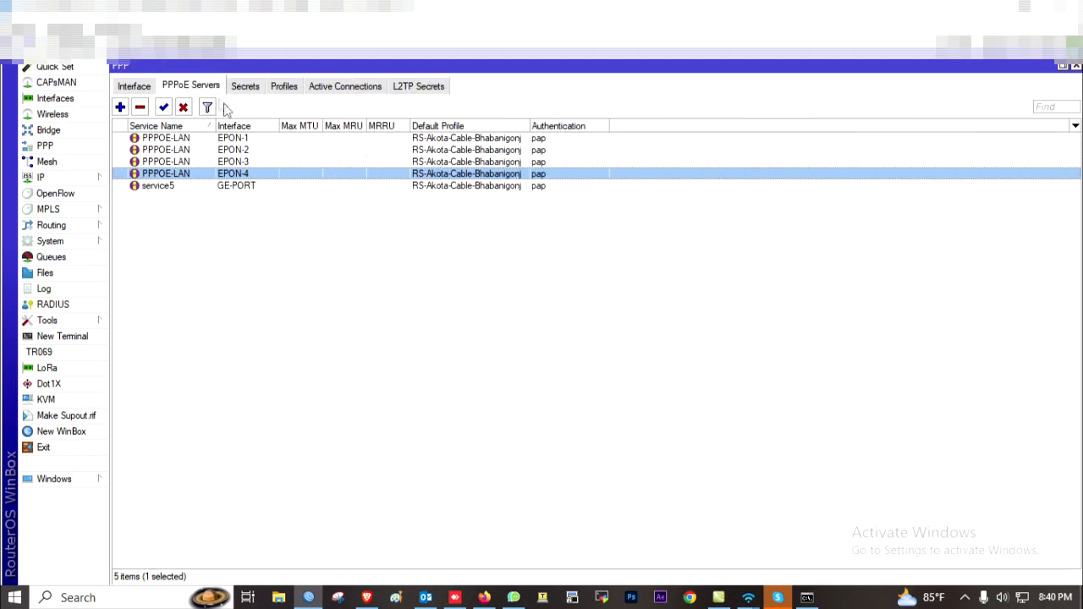
pyautogui.click(357, 88)
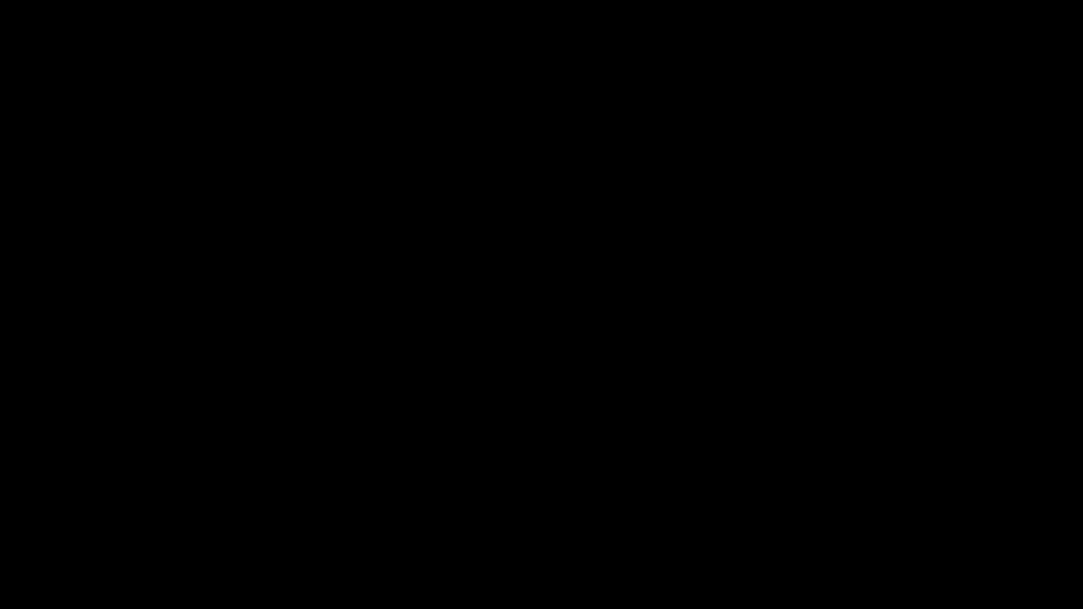